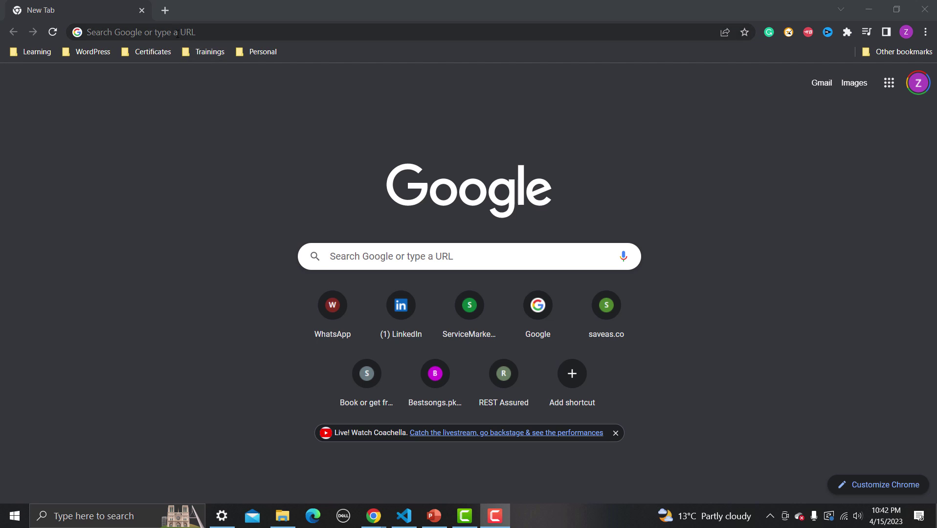
Search Google for "blazemeter extension" and view the BlazeMeter extension's Chrome Web Store page
{"action": "left_click", "coordinate": [177, 33]}
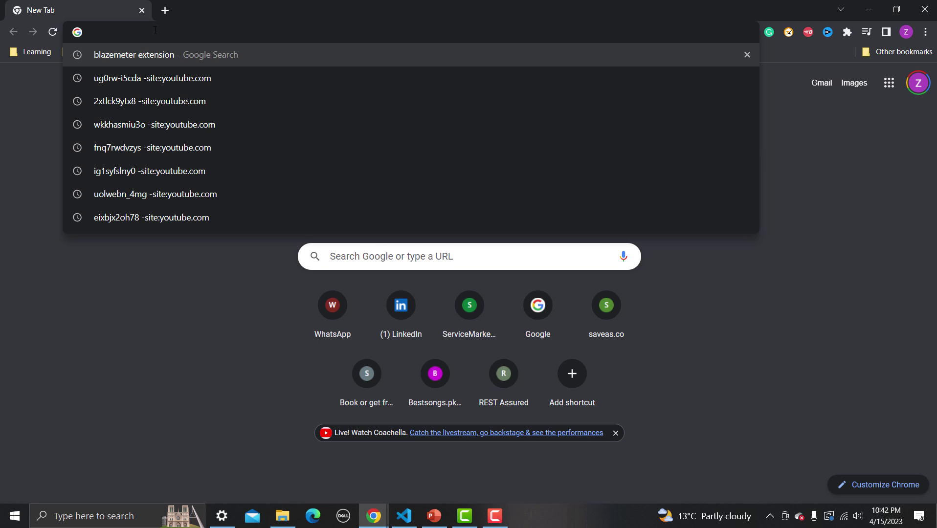
{"action": "left_click", "coordinate": [153, 56]}
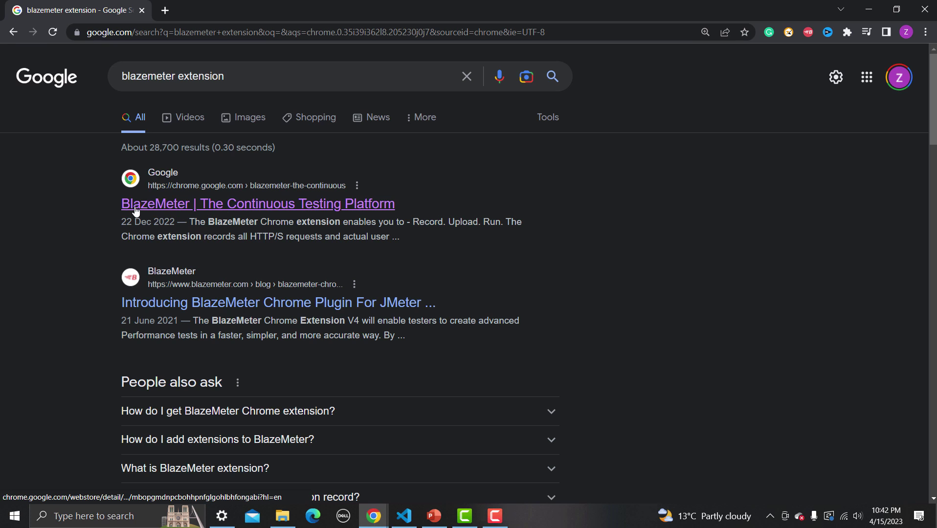
{"action": "left_click", "coordinate": [278, 208]}
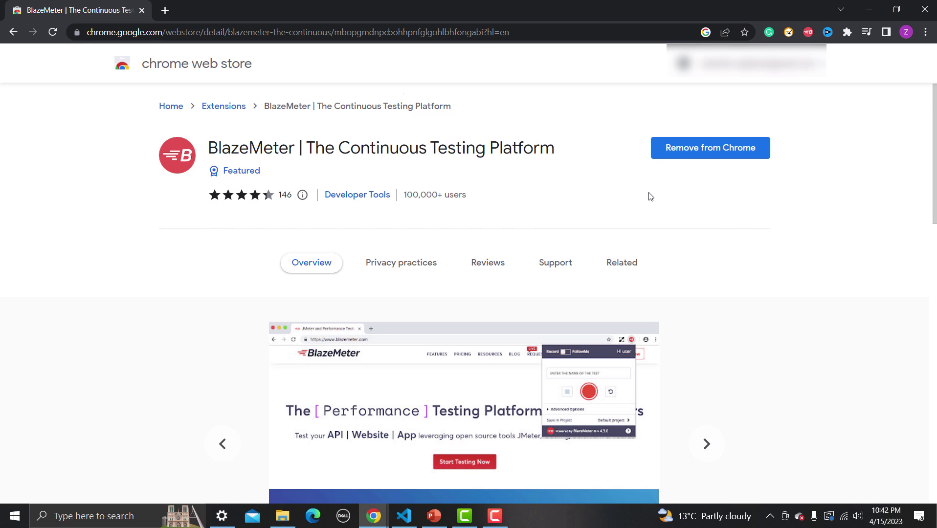
{"action": "scroll", "coordinate": [649, 202], "scroll_direction": "down", "scroll_amount": 1}
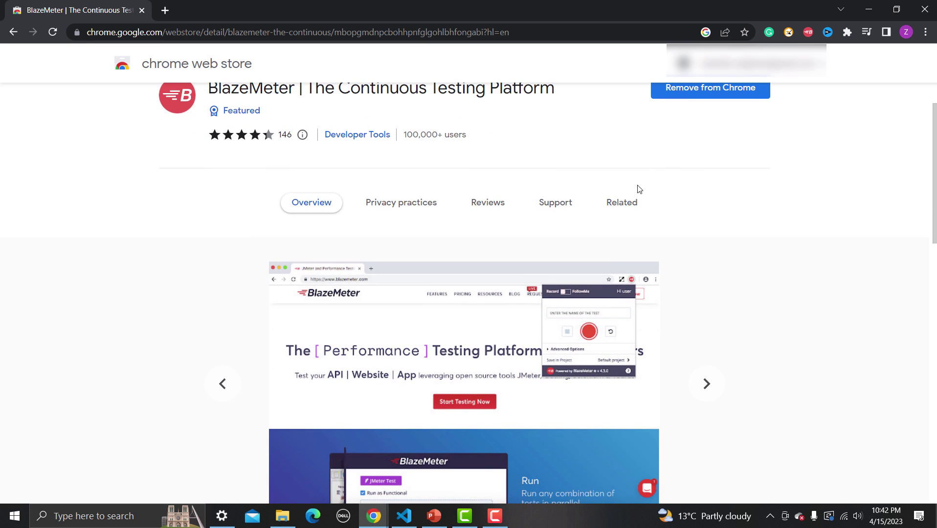
{"action": "scroll", "coordinate": [638, 188], "scroll_direction": "up", "scroll_amount": 1}
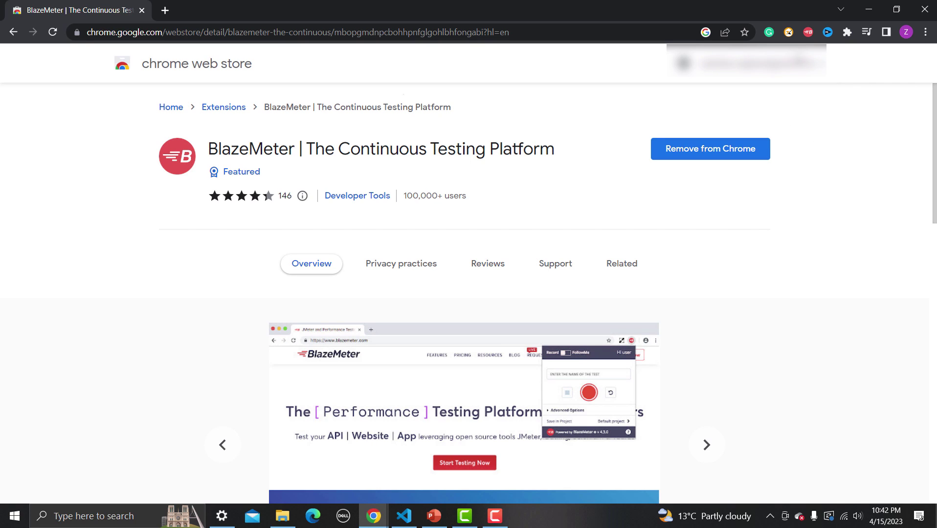
Open the BlazeMeter recorder on a new browser tab and name the test GOOGLE SEARCH
{"action": "left_click", "coordinate": [809, 33]}
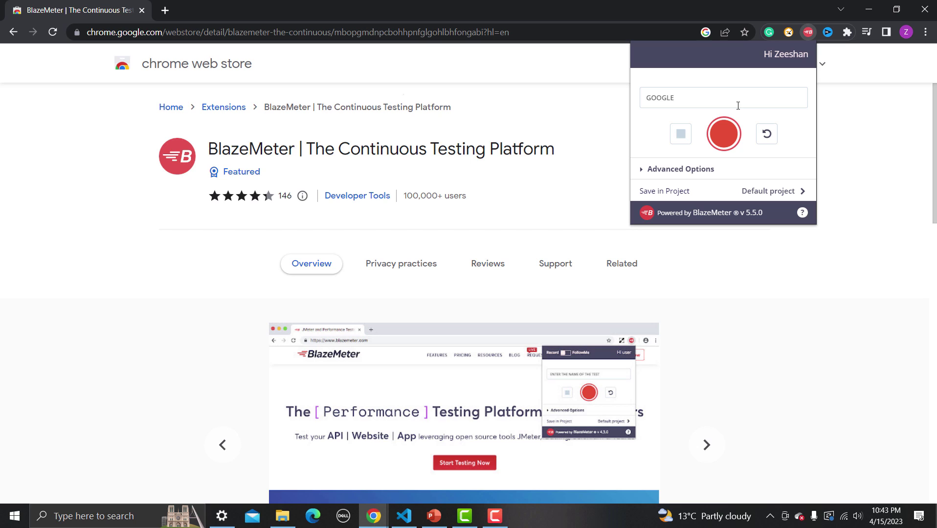
{"action": "left_click", "coordinate": [167, 10]}
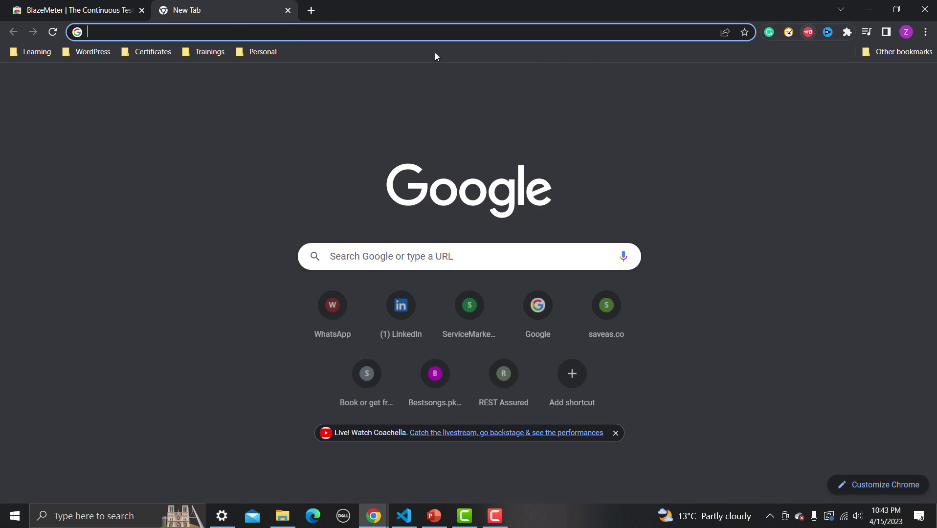
{"action": "left_click", "coordinate": [808, 33]}
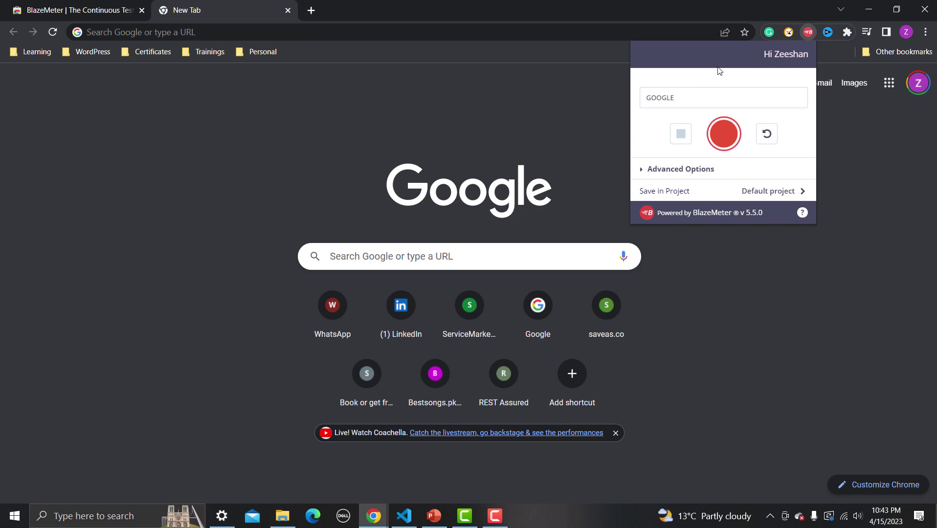
{"action": "left_click_drag", "start_coordinate": [671, 96], "coordinate": [646, 96]}
{"action": "type", "text": "GOOGLE SEARCH"}
Review the account, workspace and project in which the test is saved, and return without changing them
{"action": "left_click", "coordinate": [803, 195]}
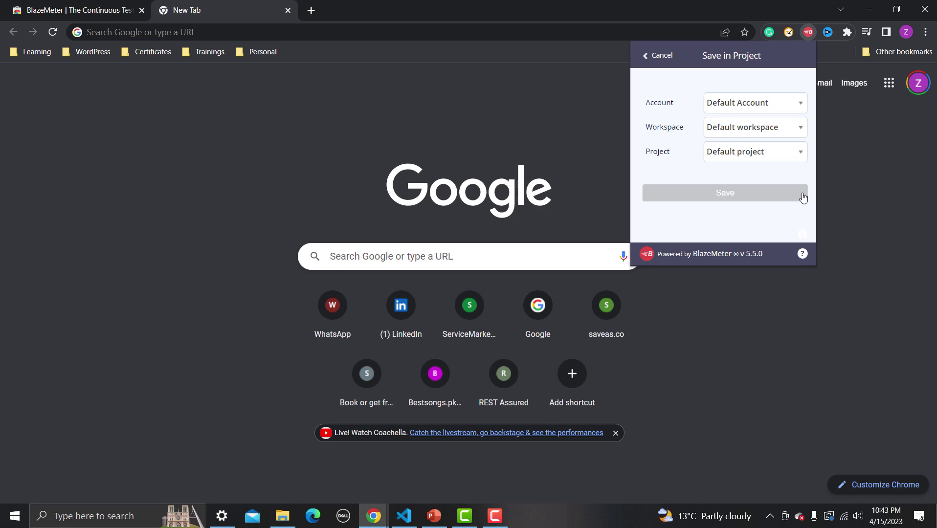
{"action": "double_click", "coordinate": [650, 127]}
{"action": "left_click", "coordinate": [654, 154]}
{"action": "double_click", "coordinate": [654, 153]}
{"action": "left_click", "coordinate": [682, 172]}
{"action": "left_click", "coordinate": [650, 63]}
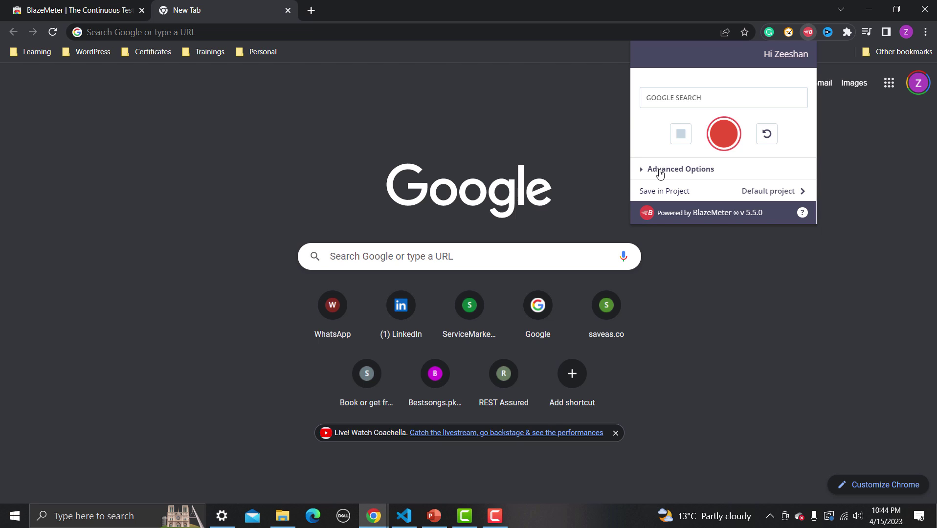
Start recording the test and search Google for "testing funda"
{"action": "left_click", "coordinate": [723, 141]}
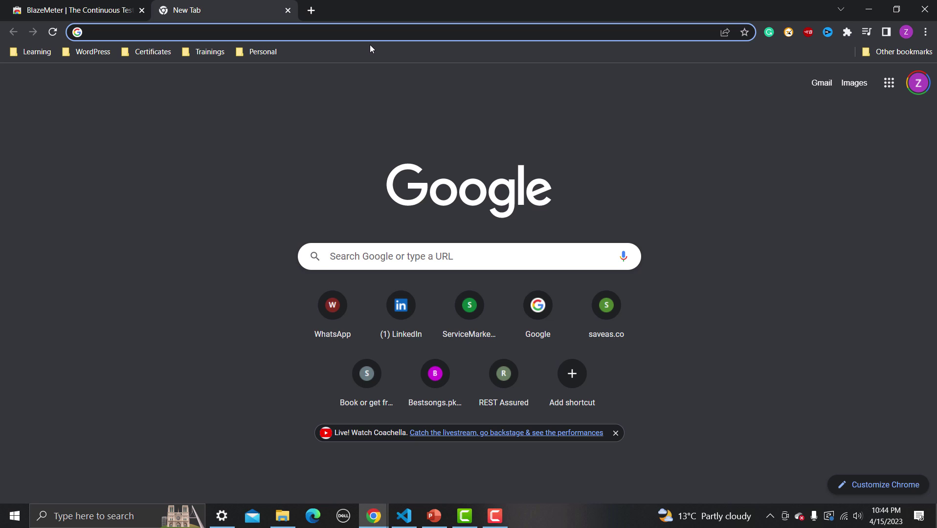
{"action": "type", "text": "TEST"}
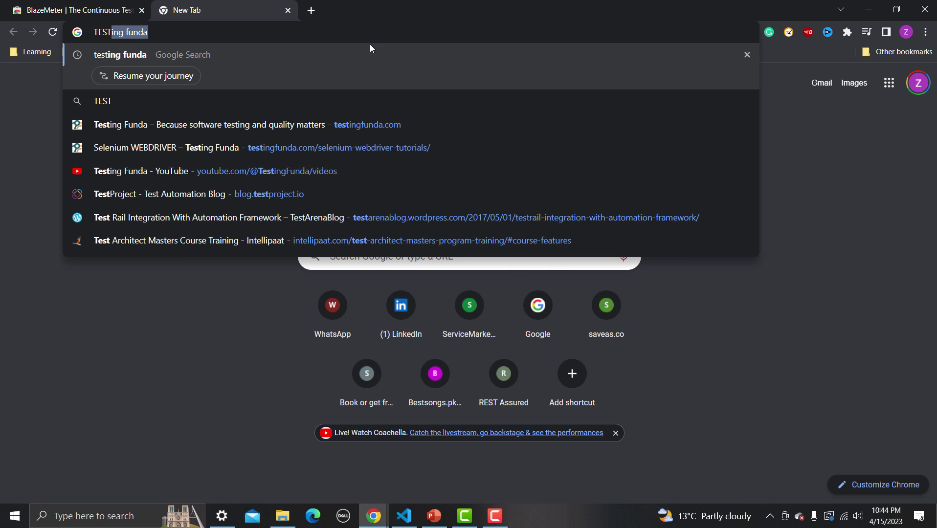
{"action": "key", "text": "Return"}
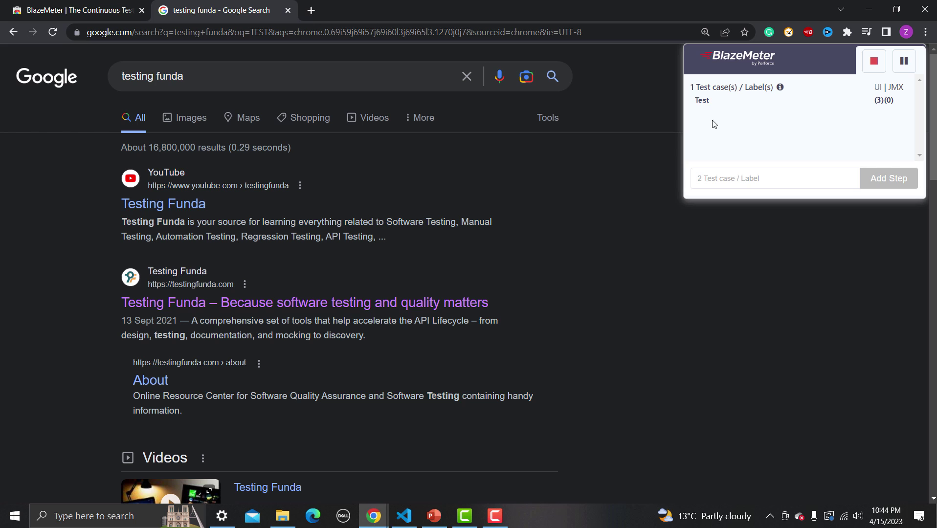
Visit the Selenium WebDriver and JMeter pages of the testingfunda.com website and stop the recording
{"action": "left_click", "coordinate": [260, 303]}
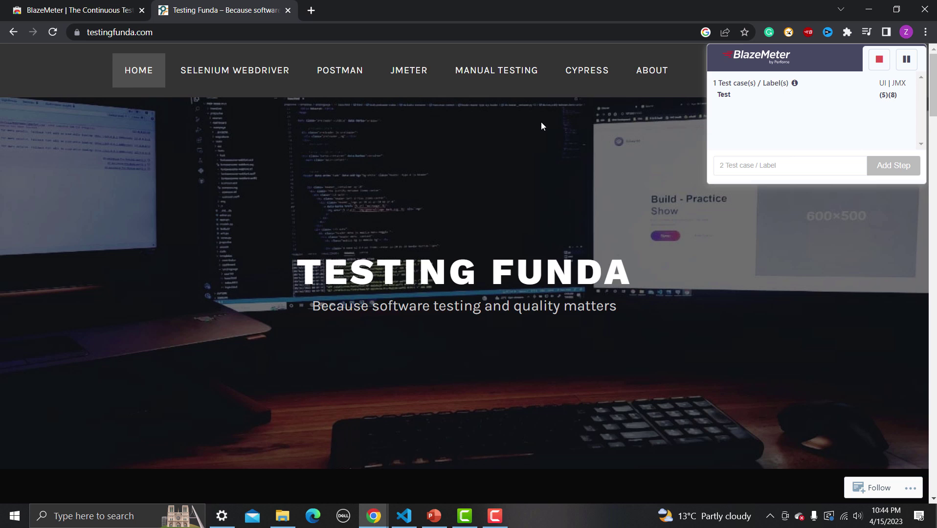
{"action": "left_click", "coordinate": [291, 82]}
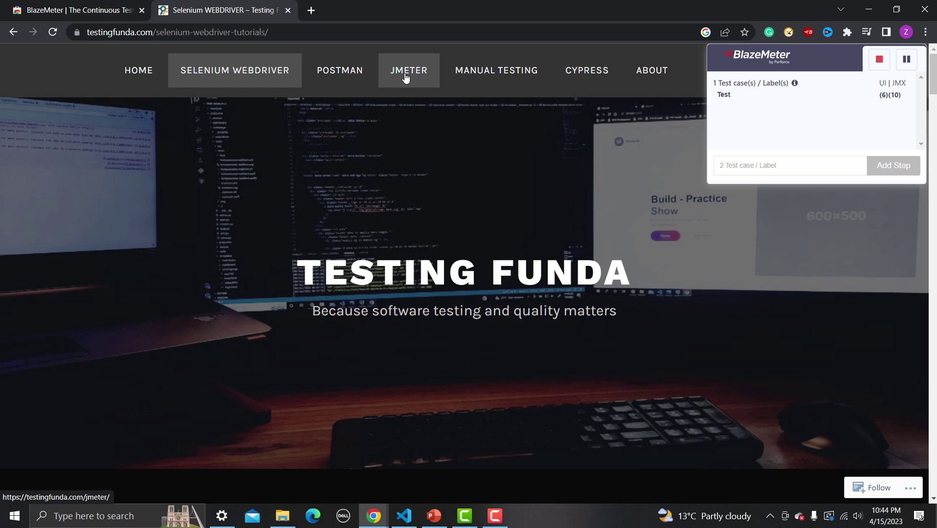
{"action": "left_click", "coordinate": [405, 76]}
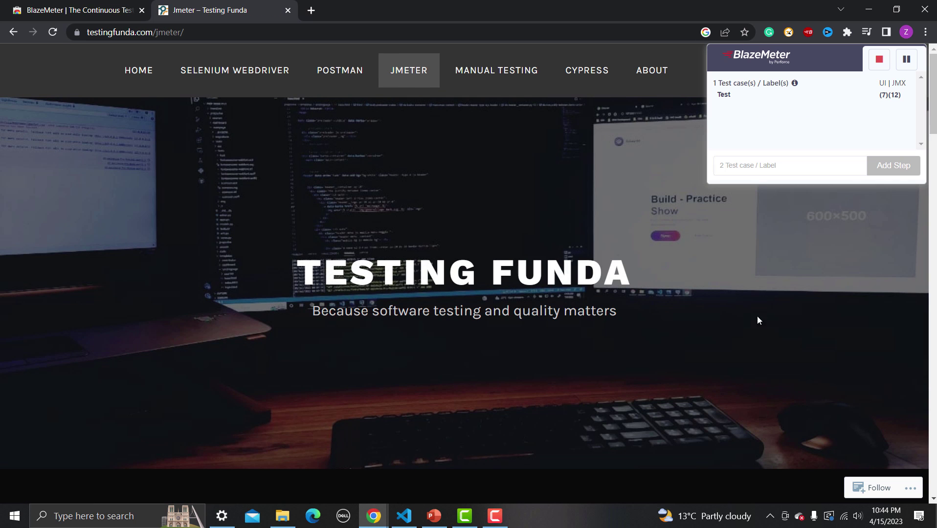
{"action": "left_click", "coordinate": [880, 63]}
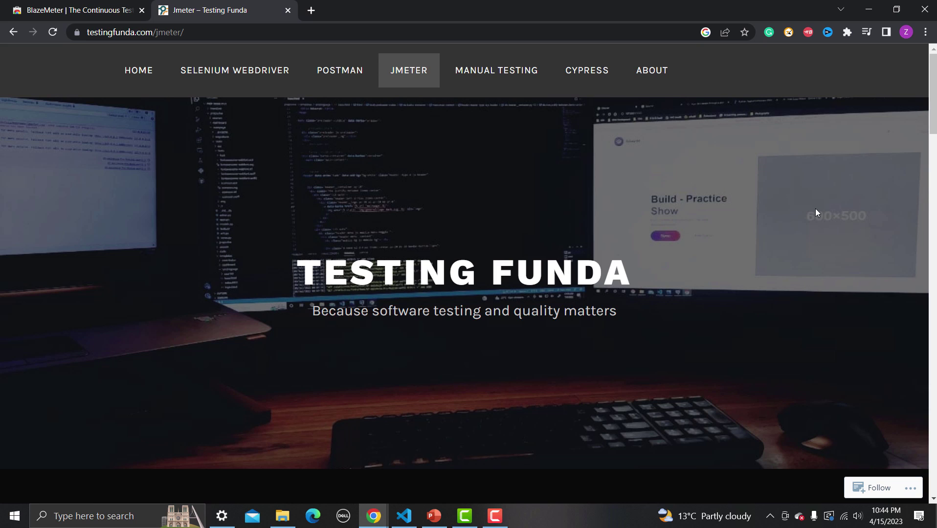
Review the run and edit options that BlazeMeter offers for the recorded test
{"action": "left_click", "coordinate": [808, 34]}
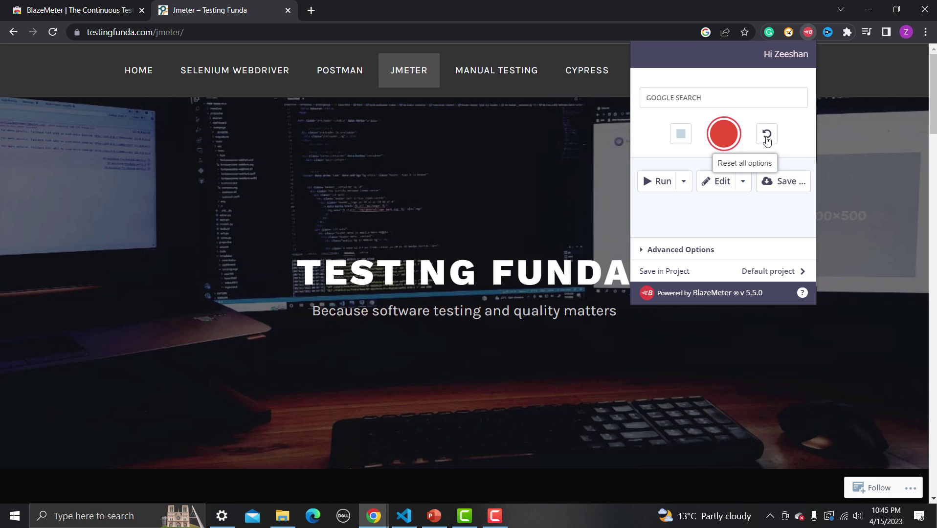
{"action": "left_click", "coordinate": [684, 182]}
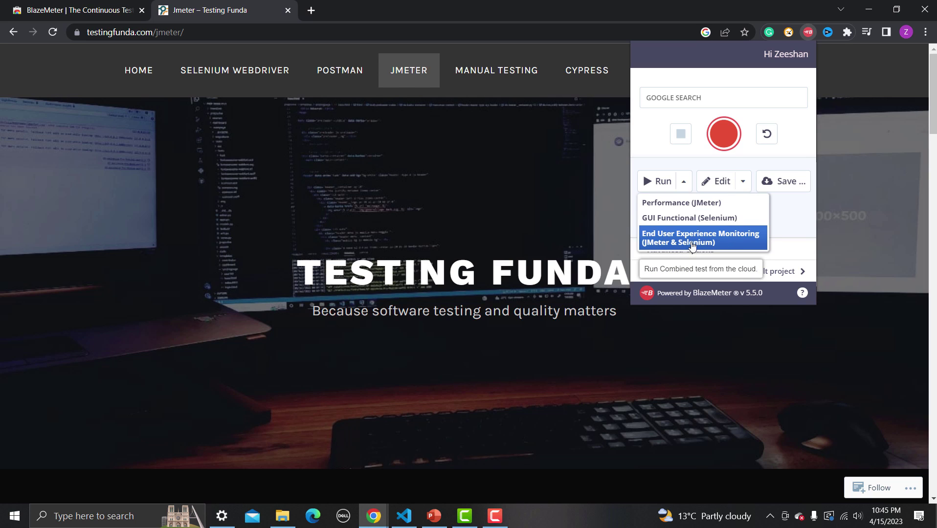
{"action": "left_click", "coordinate": [787, 219]}
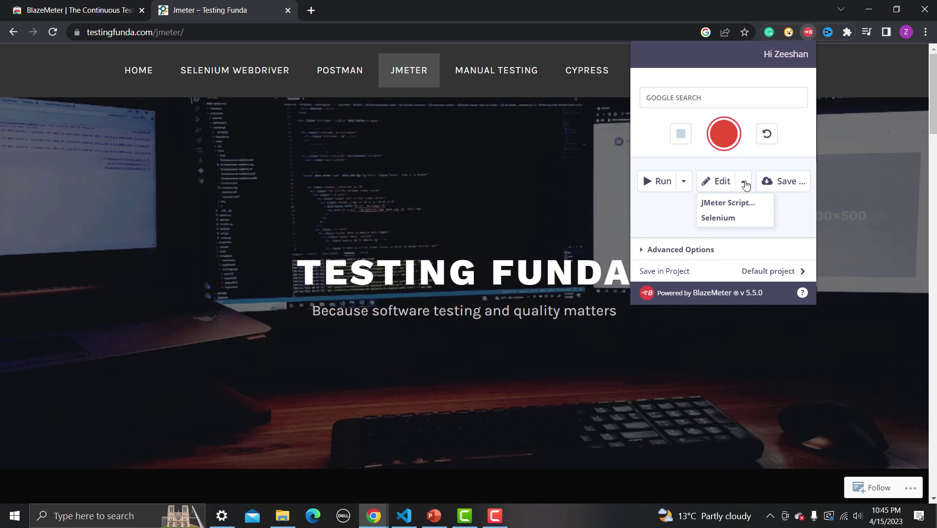
Save the recording as a JMeter (JMX) script including the google.com and testingfunda.com domains
{"action": "left_click", "coordinate": [775, 186]}
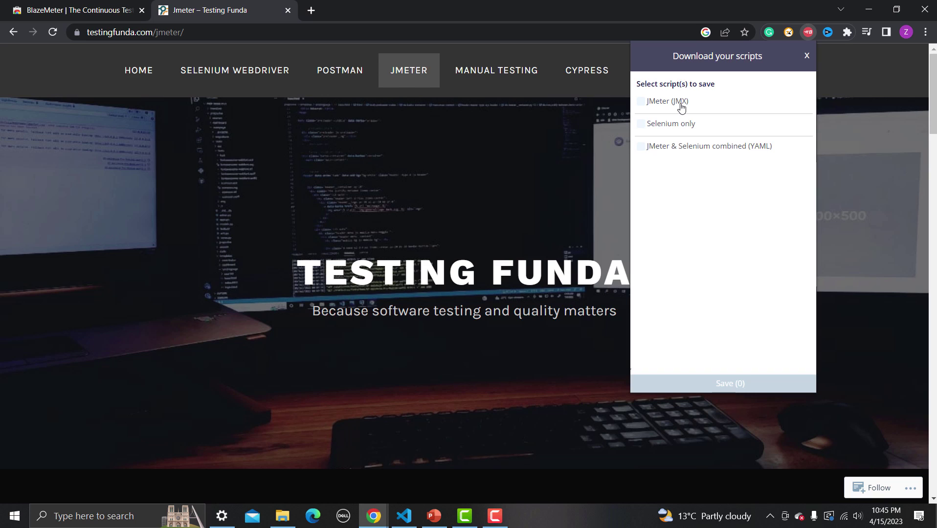
{"action": "left_click", "coordinate": [641, 103]}
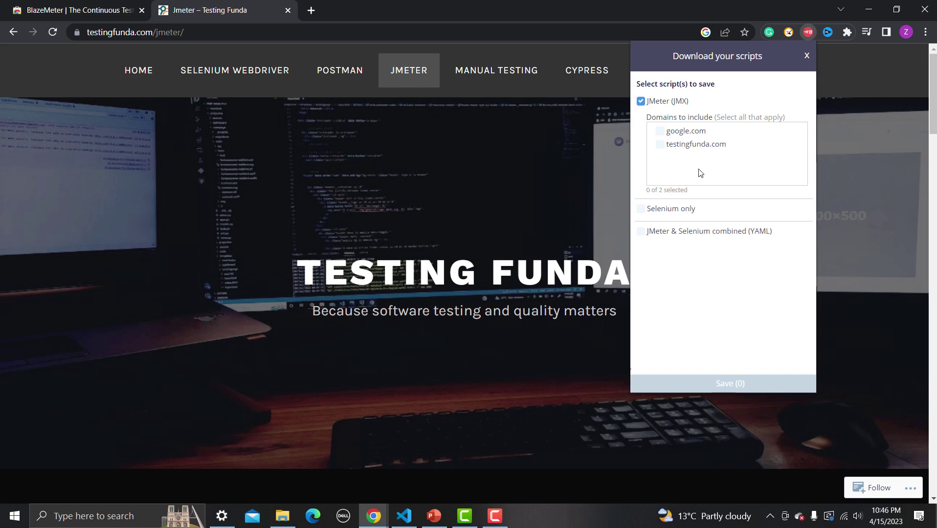
{"action": "left_click", "coordinate": [660, 131]}
{"action": "left_click", "coordinate": [660, 144]}
{"action": "left_click", "coordinate": [659, 131]}
{"action": "left_click", "coordinate": [660, 145]}
{"action": "left_click", "coordinate": [660, 131]}
{"action": "left_click", "coordinate": [660, 145]}
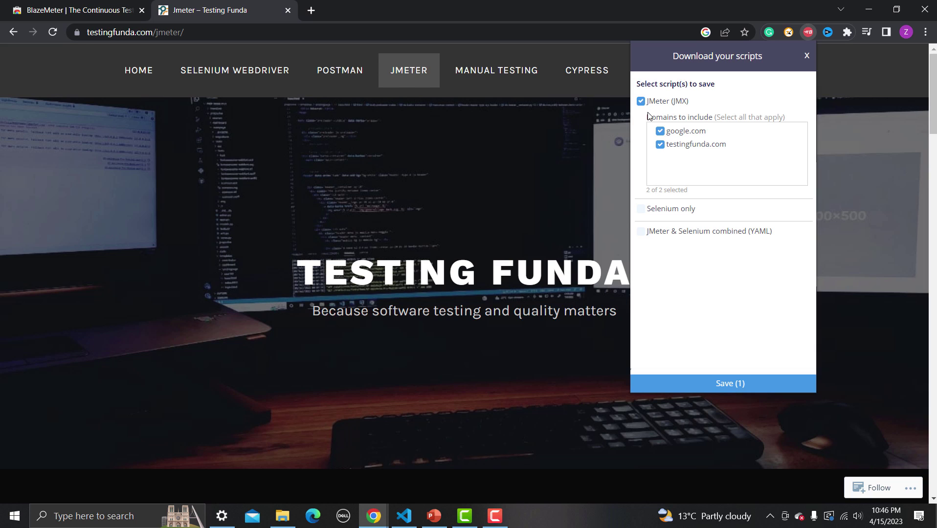
{"action": "left_click", "coordinate": [716, 387]}
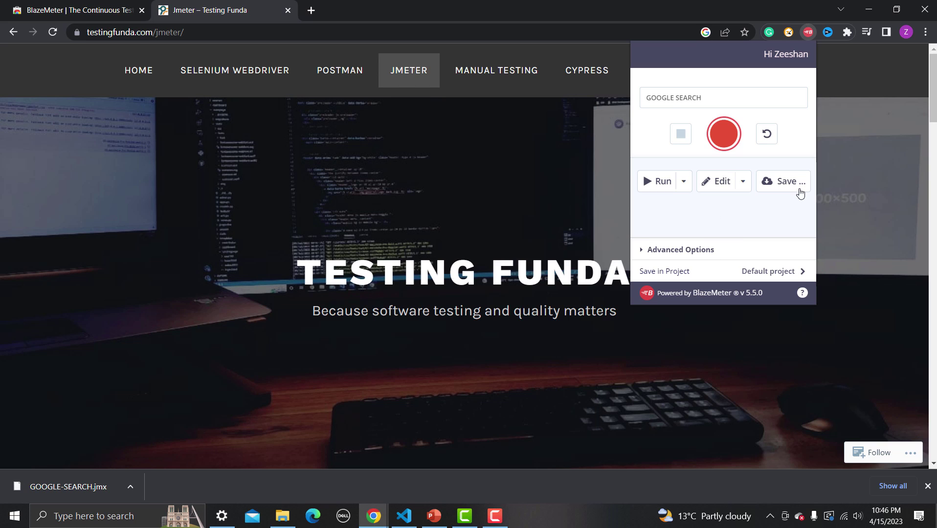
Save the recording again as JMeter (JMX) for google.com and testingfunda.com, plus Selenium (Java WebDriver + TestNG)
{"action": "left_click", "coordinate": [782, 188]}
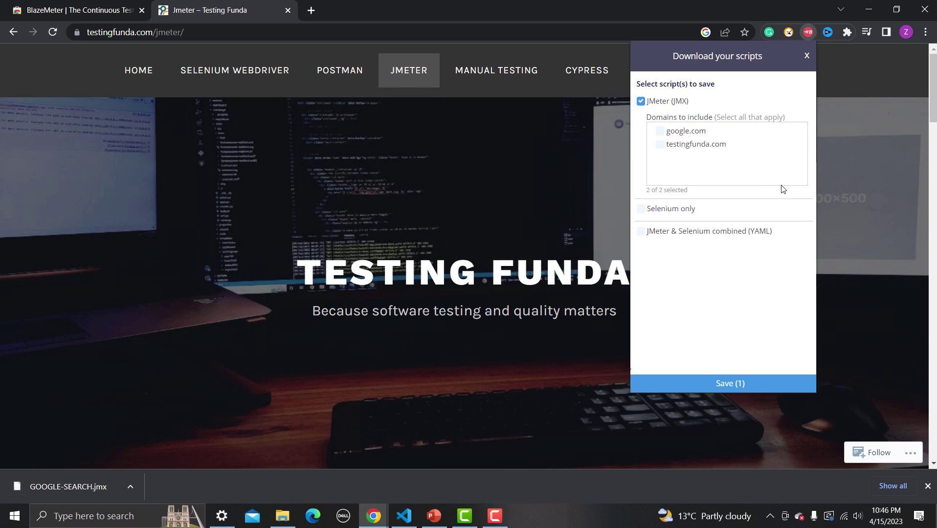
{"action": "left_click", "coordinate": [661, 145]}
{"action": "left_click", "coordinate": [662, 146]}
{"action": "left_click", "coordinate": [675, 212]}
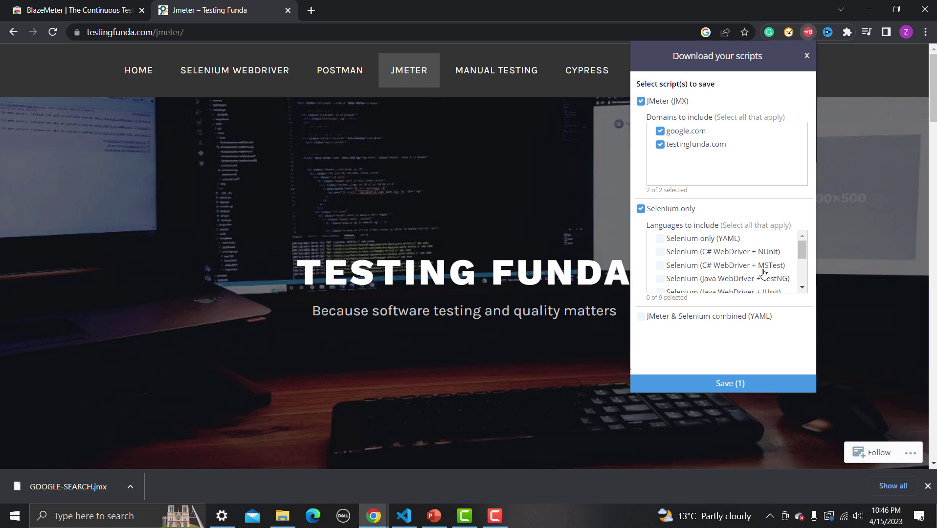
{"action": "left_click", "coordinate": [803, 289]}
{"action": "left_click", "coordinate": [802, 288]}
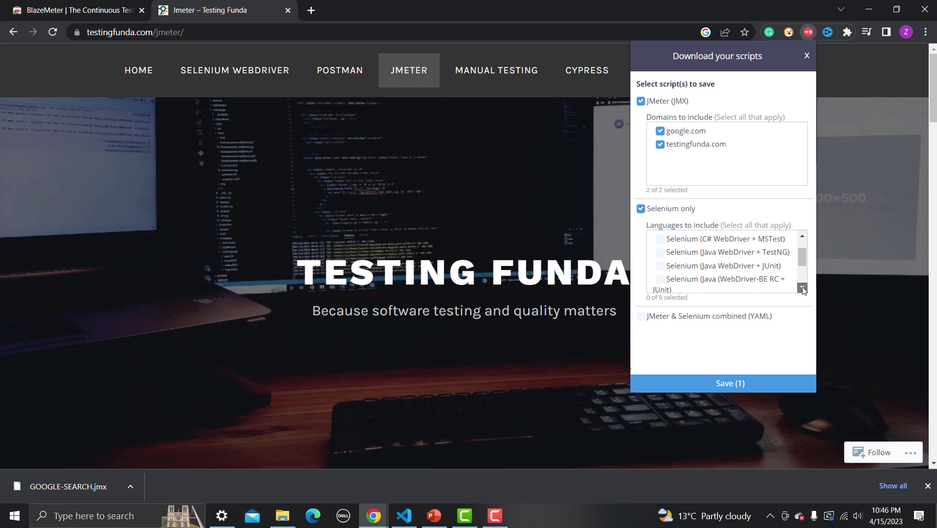
{"action": "scroll", "coordinate": [802, 279], "scroll_direction": "down", "scroll_amount": 1}
{"action": "left_click_drag", "start_coordinate": [802, 279], "coordinate": [802, 259]}
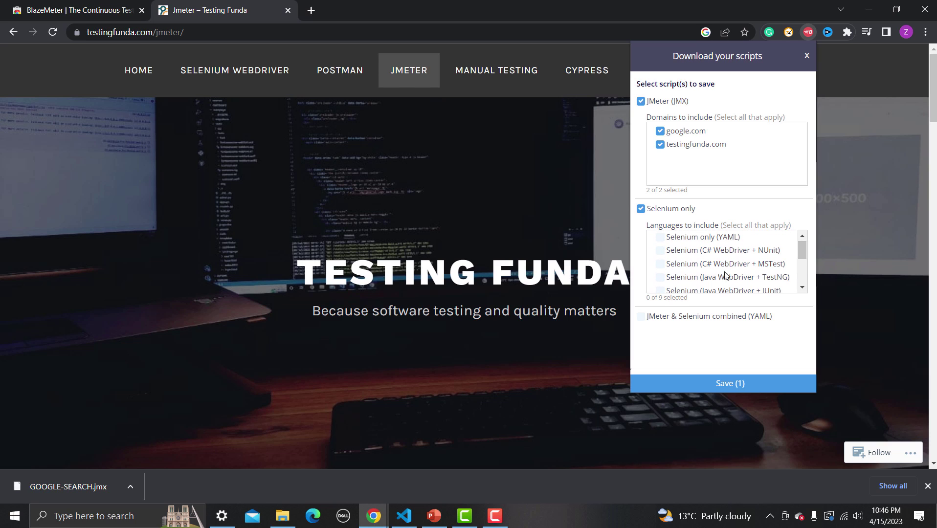
{"action": "left_click", "coordinate": [660, 278]}
{"action": "left_click", "coordinate": [731, 383]}
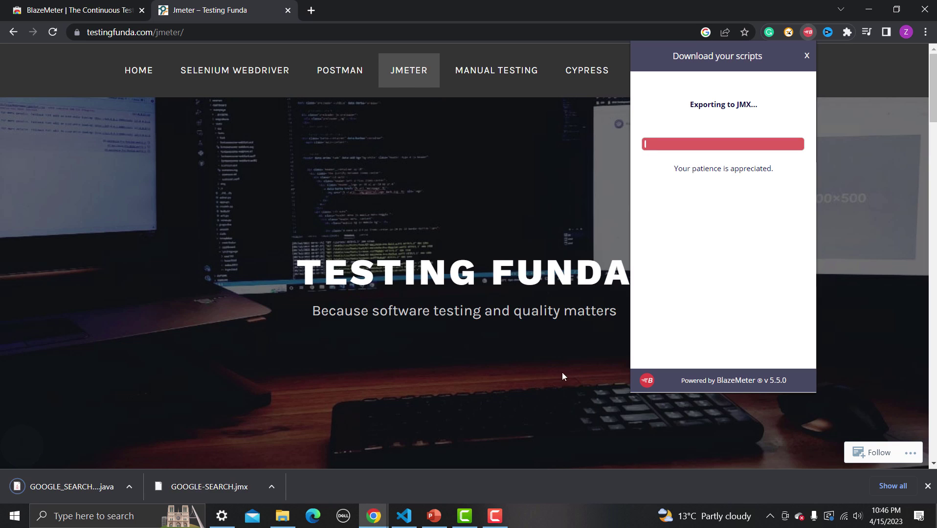
Open the downloaded GOOGLE_SEARCH Java script in Visual Studio Code, close the extension prompt and terminal, and read through its code
{"action": "left_click", "coordinate": [59, 492]}
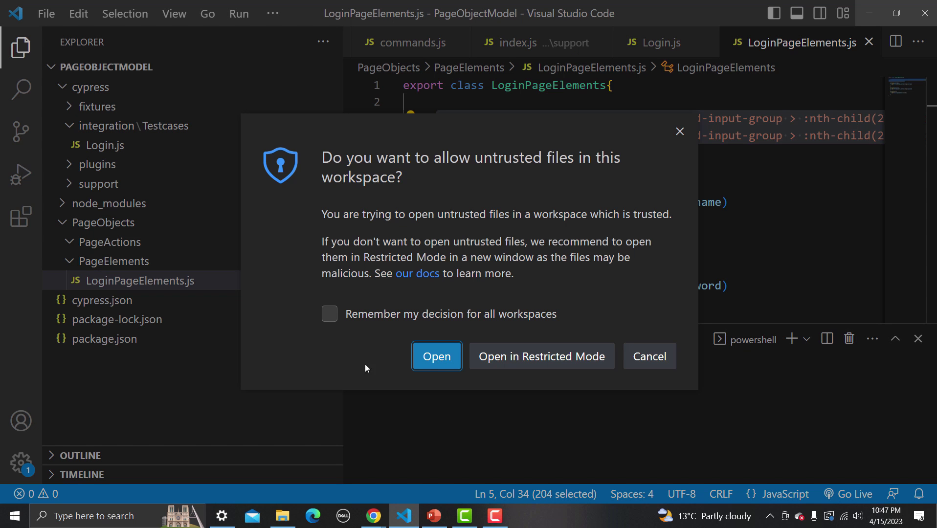
{"action": "left_click", "coordinate": [443, 361]}
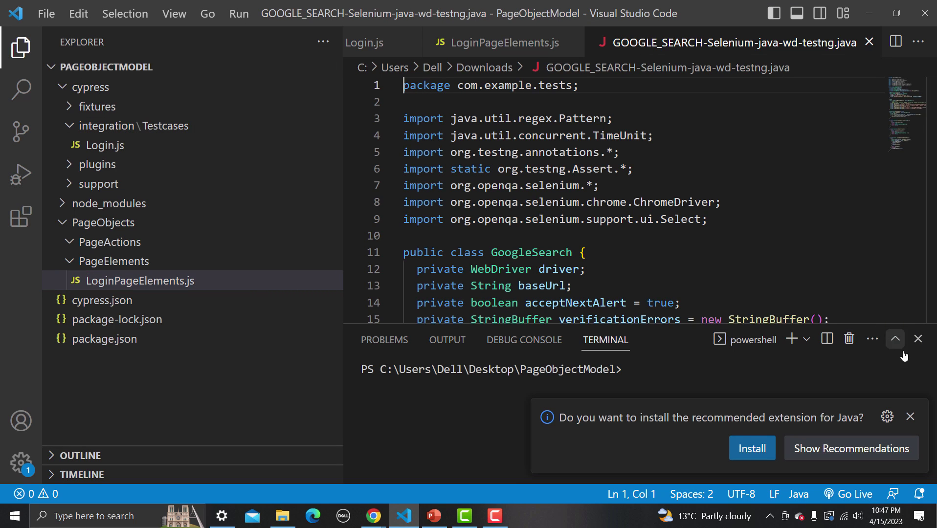
{"action": "left_click", "coordinate": [910, 417]}
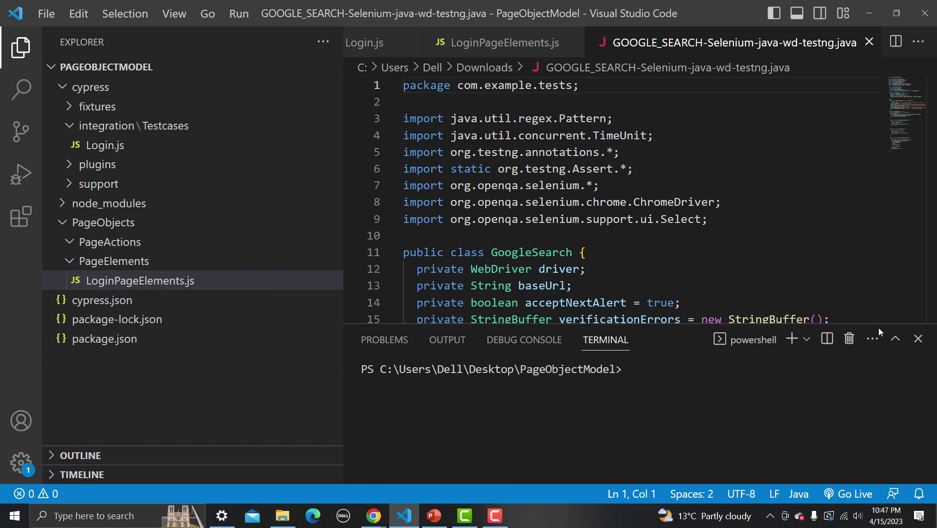
{"action": "left_click", "coordinate": [918, 339]}
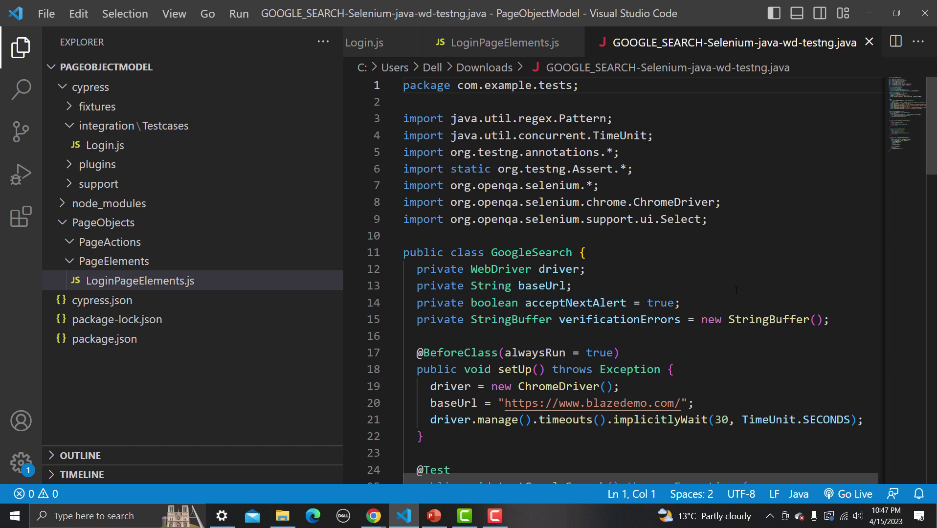
{"action": "scroll", "coordinate": [727, 299], "scroll_direction": "down", "scroll_amount": 3}
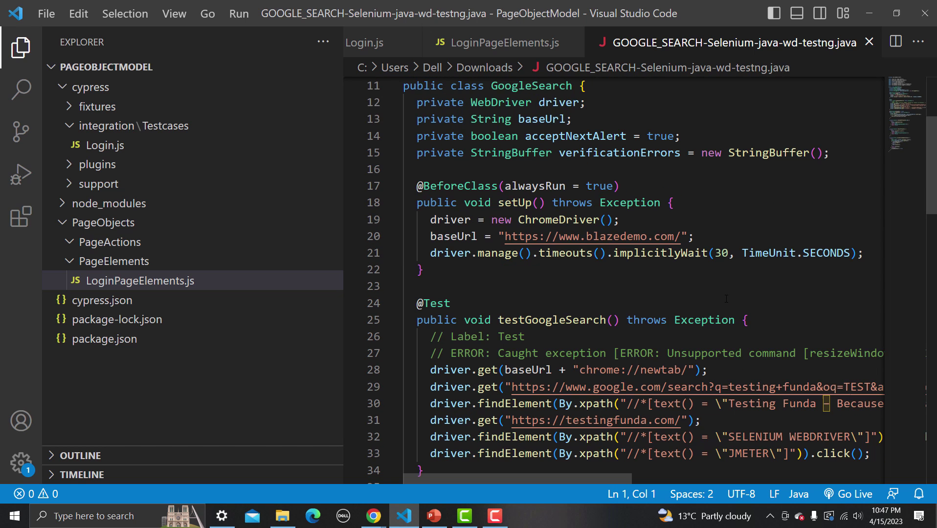
{"action": "scroll", "coordinate": [727, 298], "scroll_direction": "down", "scroll_amount": 6}
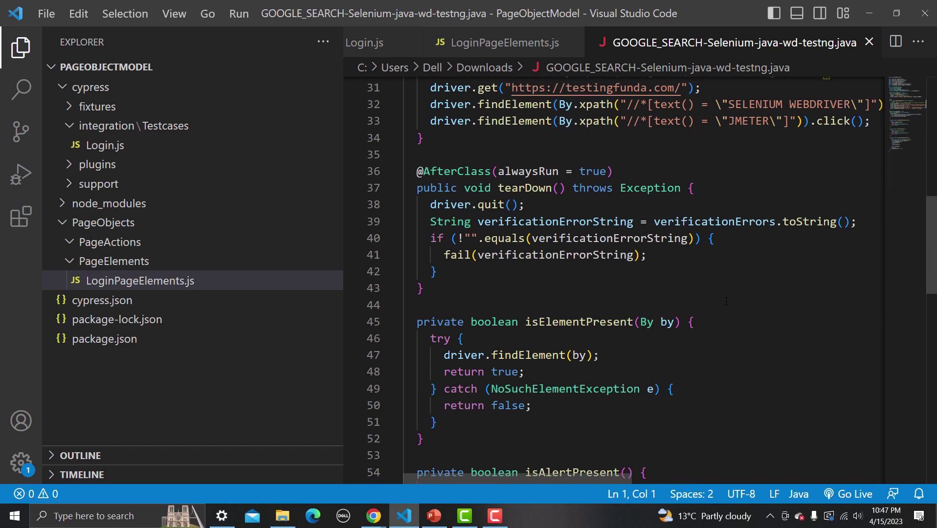
Review the testGoogleSearch and setUp methods in the exported Java script
{"action": "scroll", "coordinate": [727, 301], "scroll_direction": "up", "scroll_amount": 2}
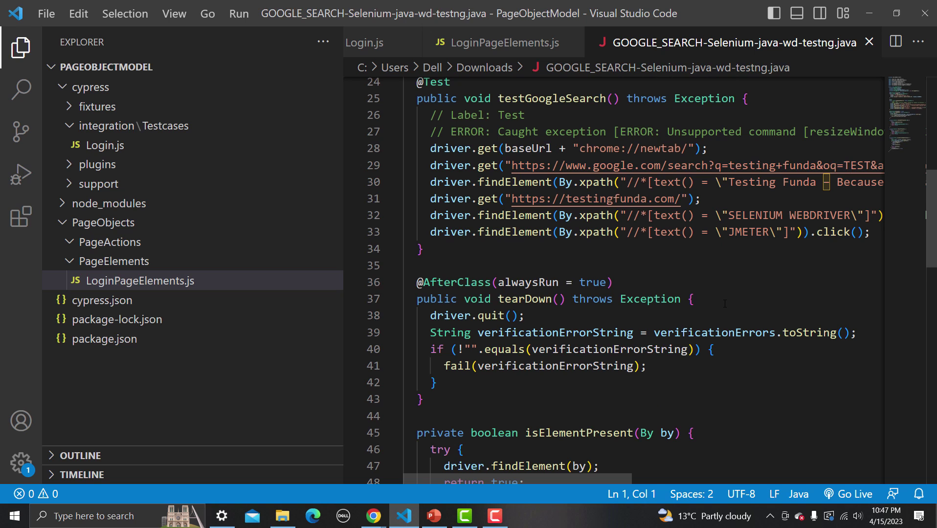
{"action": "scroll", "coordinate": [725, 303], "scroll_direction": "up", "scroll_amount": 2}
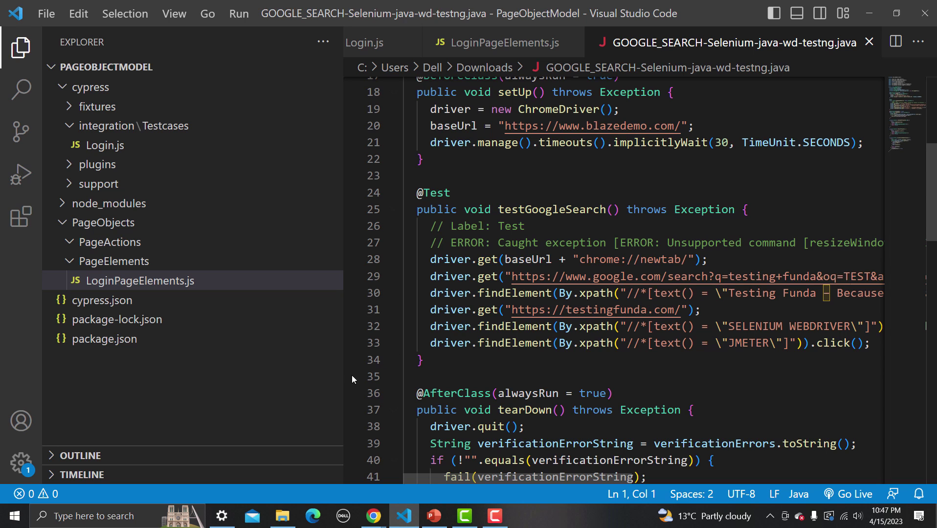
Switch to File Explorer, launch JMeter from the apache-jmeter-5.4.3 bin folder on Softwares (D:), minimize its console and keep the JMeter window unmaximized
{"action": "left_click", "coordinate": [282, 516]}
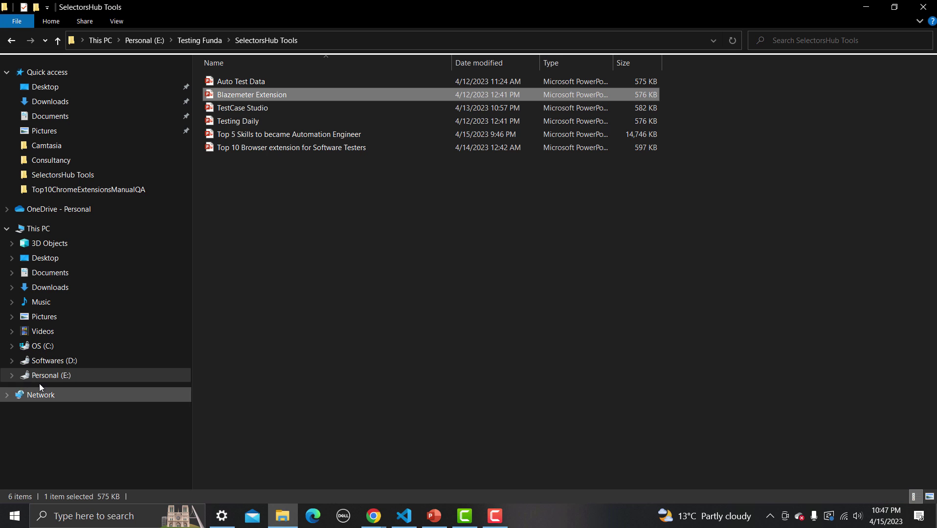
{"action": "left_click", "coordinate": [49, 362]}
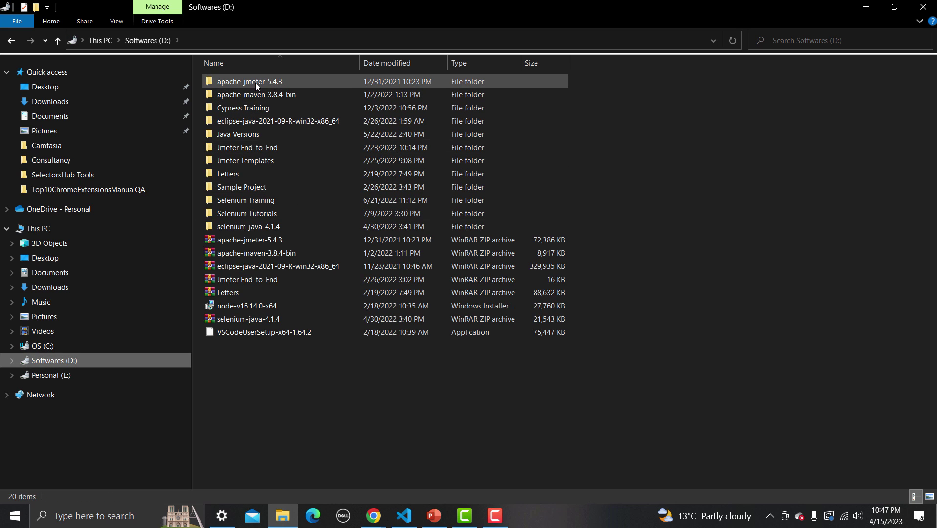
{"action": "double_click", "coordinate": [255, 83]}
{"action": "double_click", "coordinate": [255, 83]}
{"action": "double_click", "coordinate": [247, 95]}
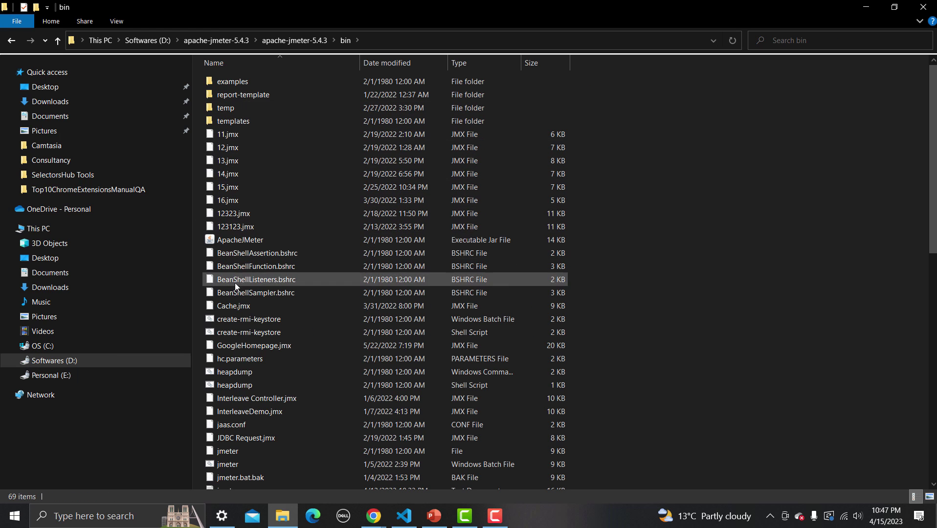
{"action": "double_click", "coordinate": [237, 462]}
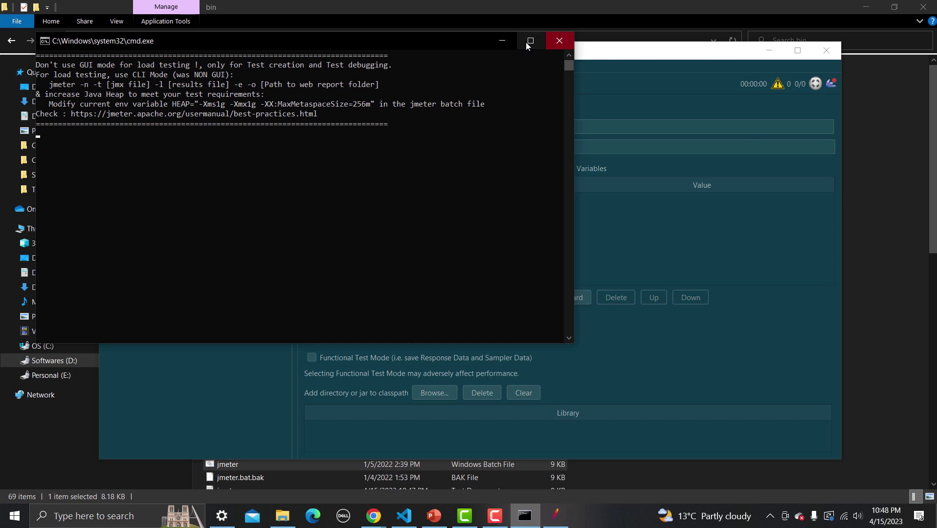
{"action": "left_click", "coordinate": [502, 41]}
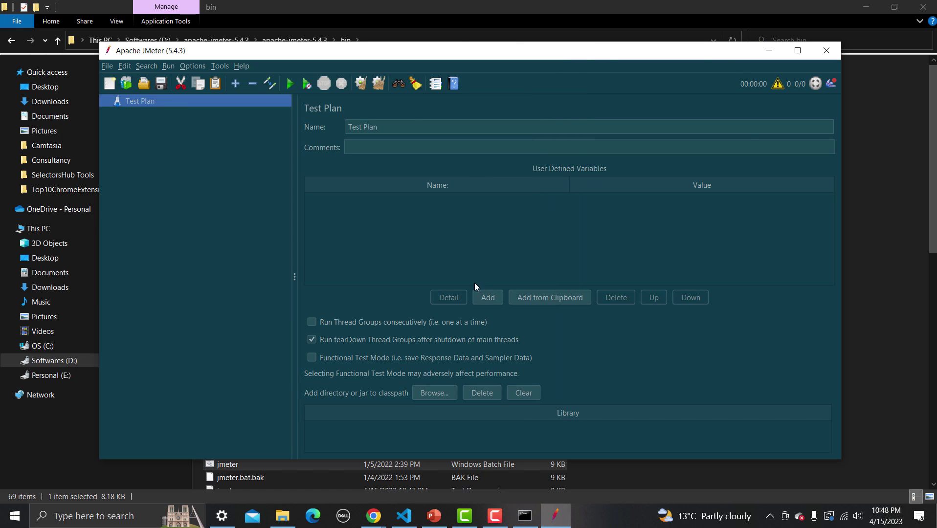
{"action": "double_click", "coordinate": [454, 49]}
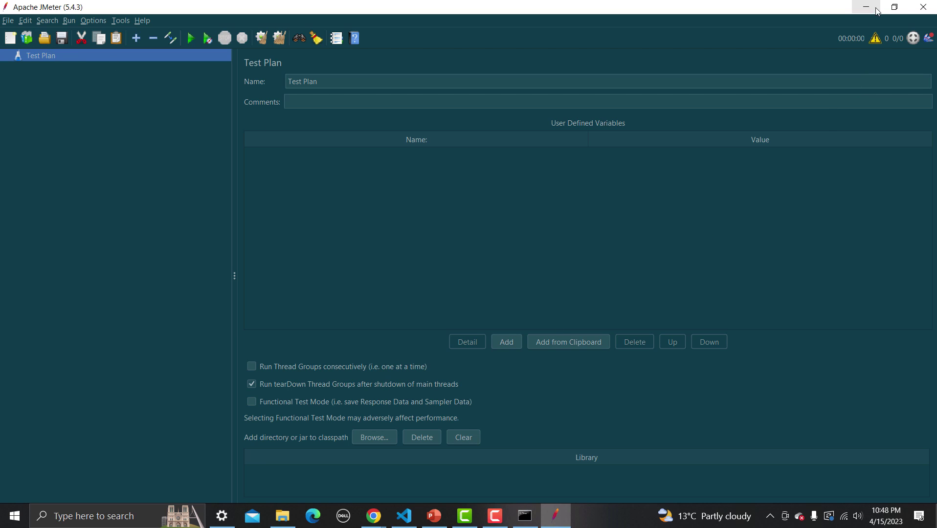
{"action": "left_click", "coordinate": [895, 7]}
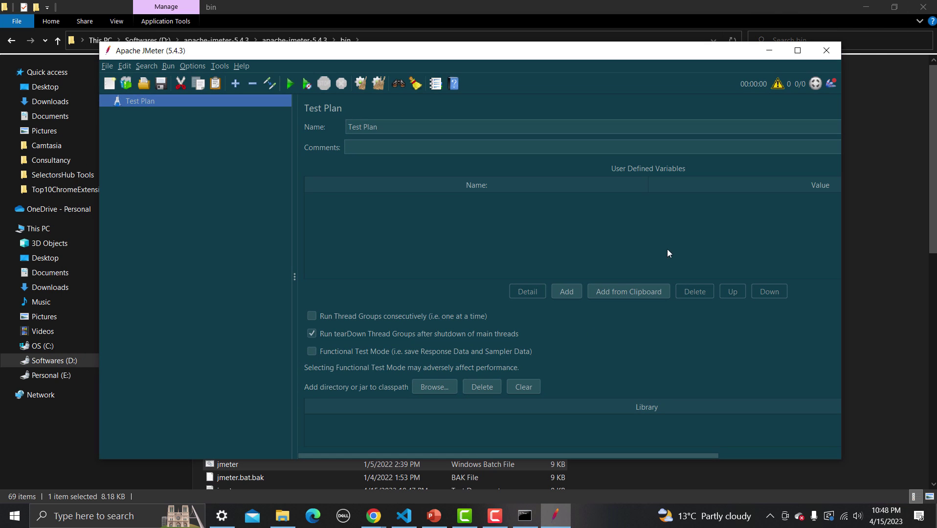
Locate the downloaded GOOGLE-SEARCH.jmx from Chrome in its folder, load it into Apache JMeter and maximize the JMeter window
{"action": "left_click", "coordinate": [374, 517]}
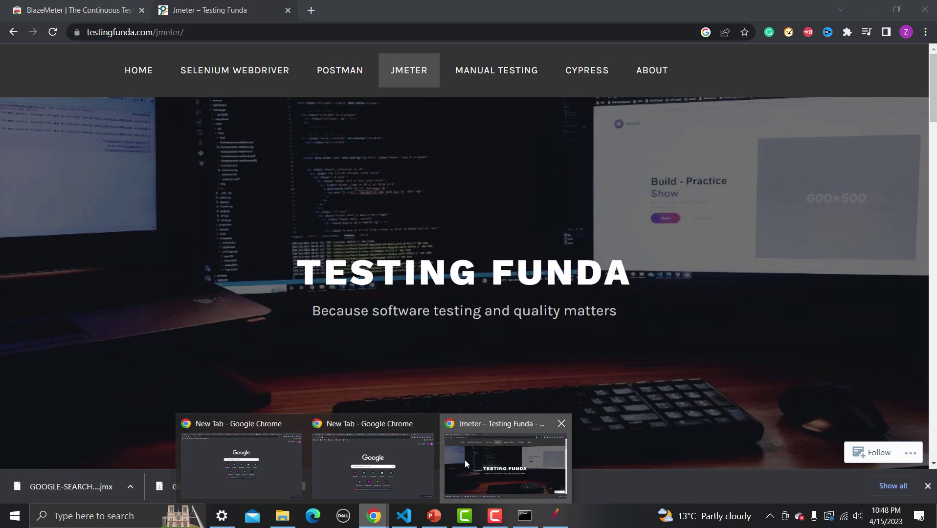
{"action": "left_click", "coordinate": [465, 460]}
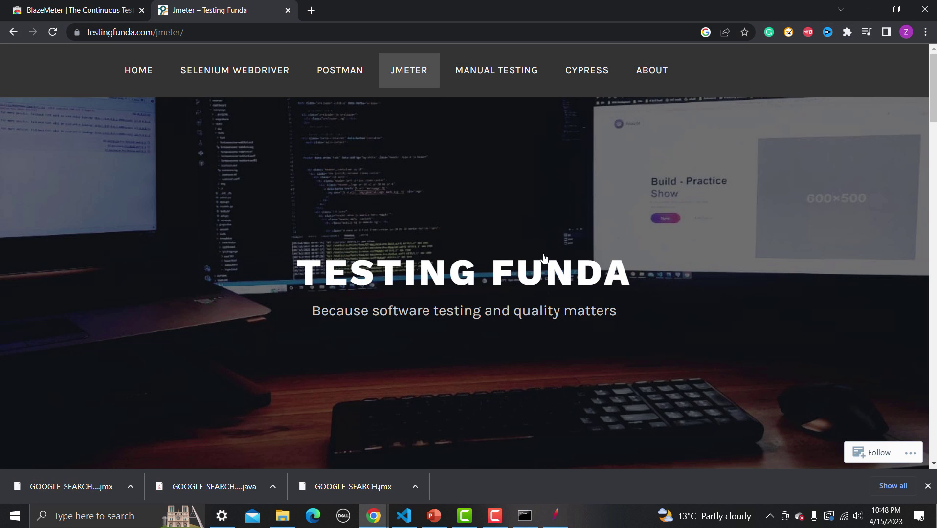
{"action": "left_click", "coordinate": [416, 487]}
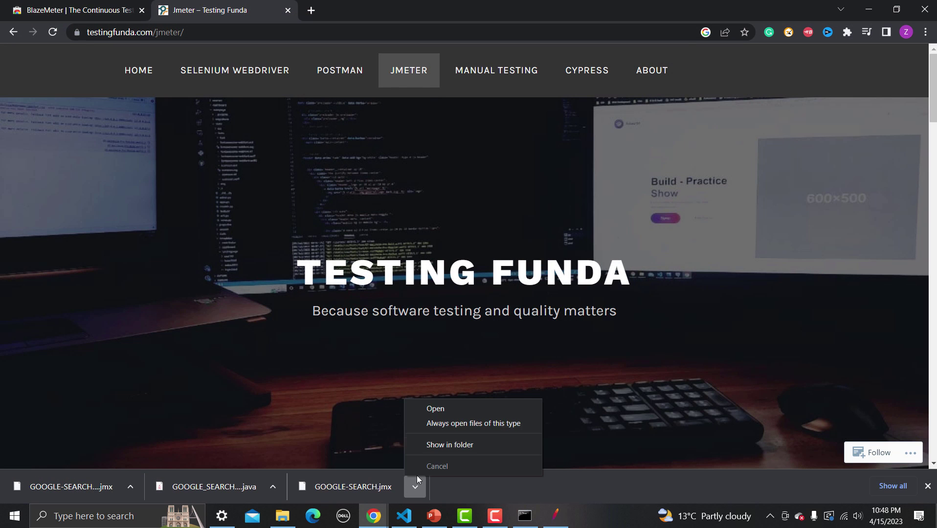
{"action": "left_click", "coordinate": [437, 443]}
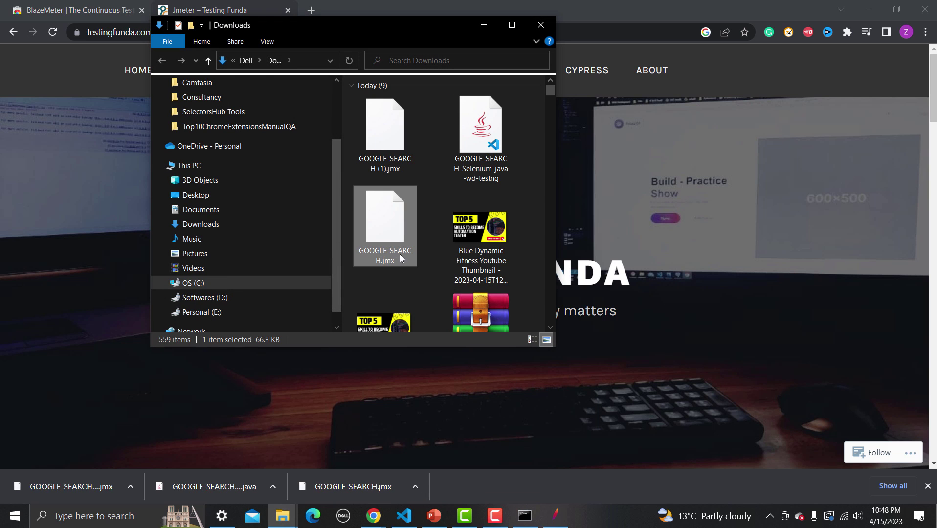
{"action": "left_click", "coordinate": [550, 524]}
{"action": "left_click_drag", "start_coordinate": [447, 58], "coordinate": [410, 295]}
{"action": "left_click_drag", "start_coordinate": [385, 220], "coordinate": [254, 403]}
{"action": "left_click_drag", "start_coordinate": [438, 295], "coordinate": [502, 82]}
{"action": "double_click", "coordinate": [502, 81]}
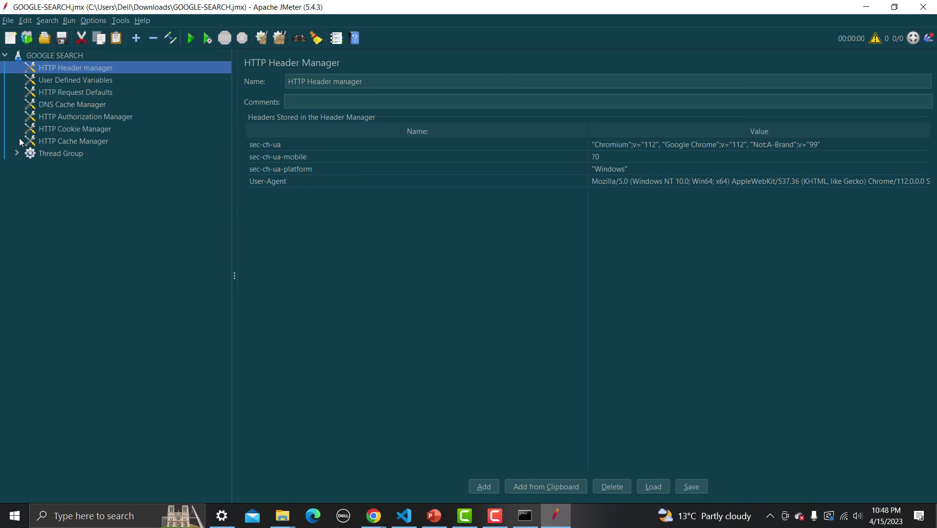
Expand the Thread Group and its Test controller and widen the test plan tree to show the request URLs
{"action": "left_click", "coordinate": [17, 153]}
{"action": "left_click", "coordinate": [28, 165]}
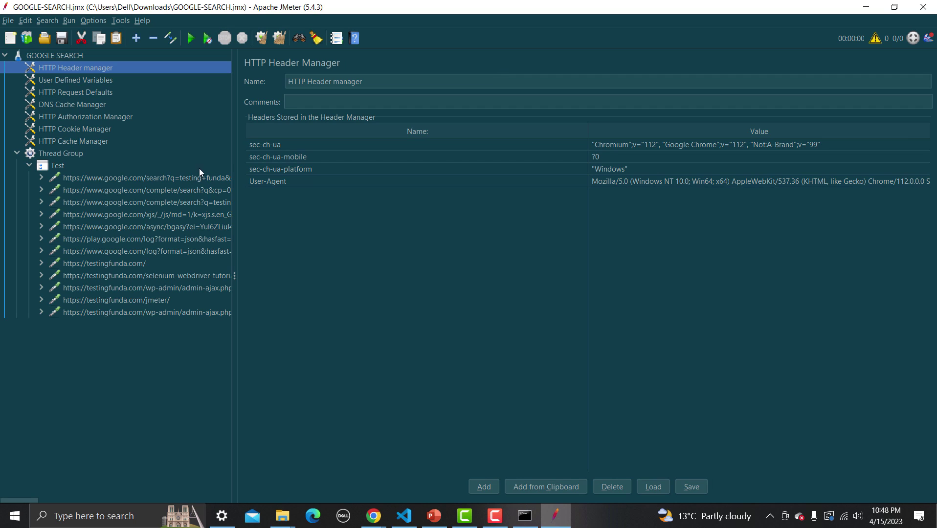
{"action": "left_click_drag", "start_coordinate": [235, 162], "coordinate": [390, 197]}
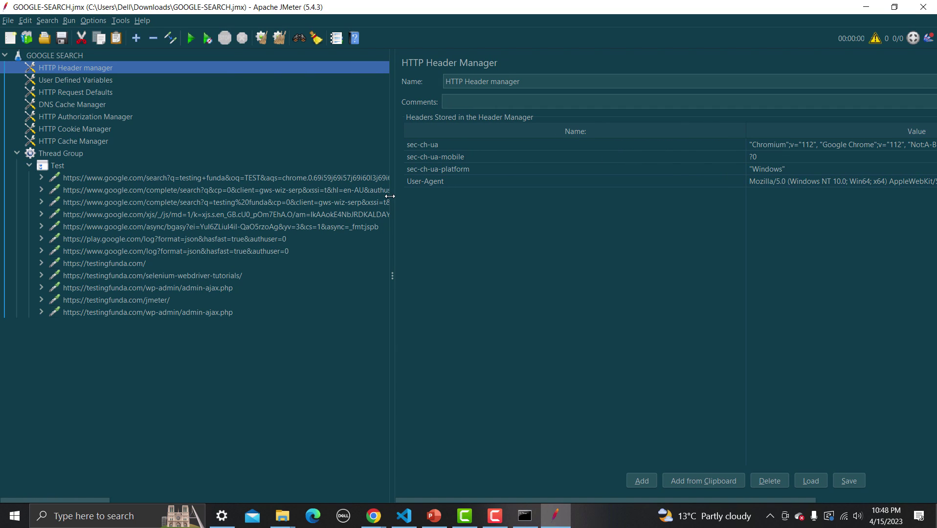
Inspect the recorded google.com, play.google.com and testingfunda.com HTTP requests under the Test controller
{"action": "left_click", "coordinate": [130, 180]}
{"action": "left_click", "coordinate": [126, 193]}
{"action": "left_click", "coordinate": [126, 226]}
{"action": "left_click", "coordinate": [126, 239]}
{"action": "left_click", "coordinate": [128, 264]}
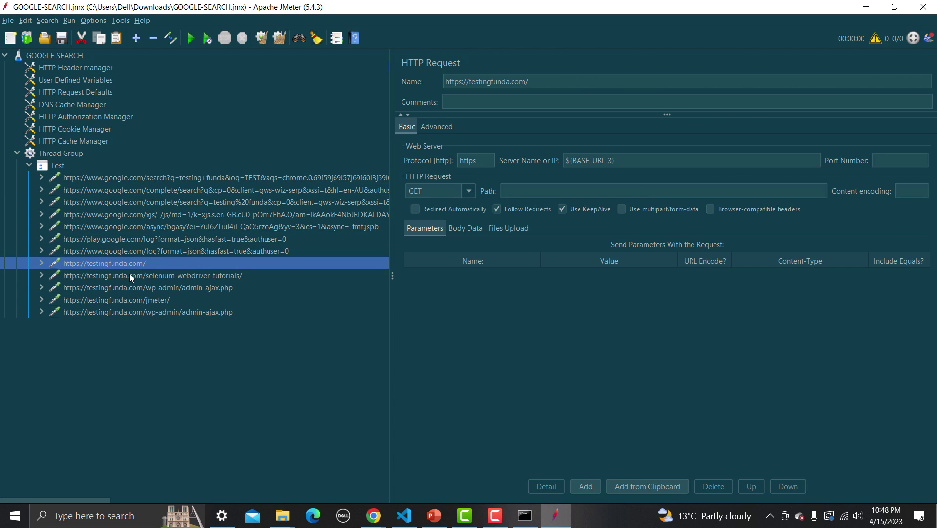
{"action": "left_click", "coordinate": [128, 280]}
{"action": "left_click", "coordinate": [136, 314]}
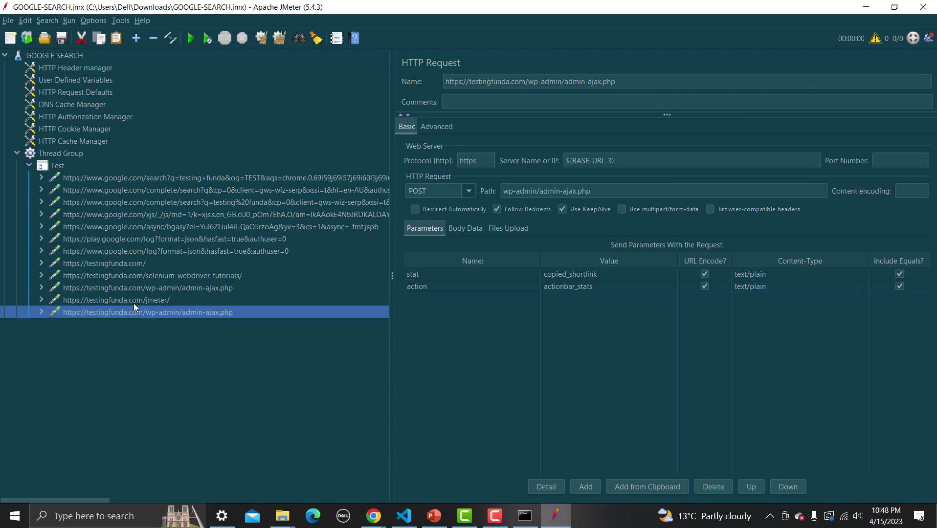
{"action": "left_click", "coordinate": [134, 302]}
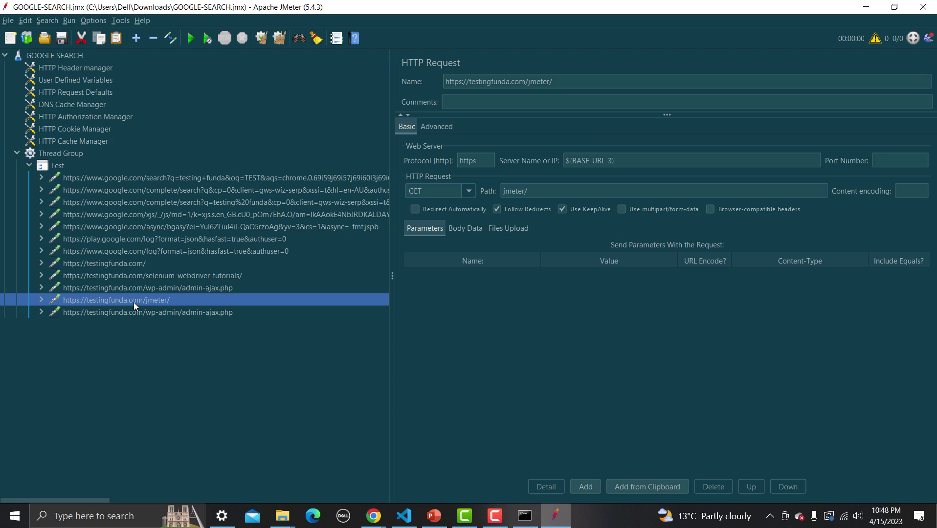
{"action": "left_click", "coordinate": [147, 194]}
{"action": "left_click", "coordinate": [150, 237]}
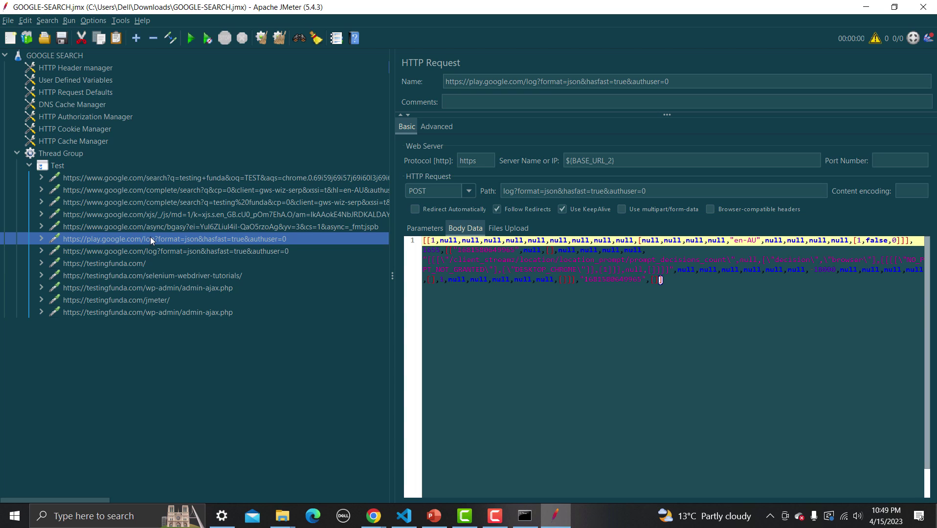
{"action": "left_click", "coordinate": [158, 178]}
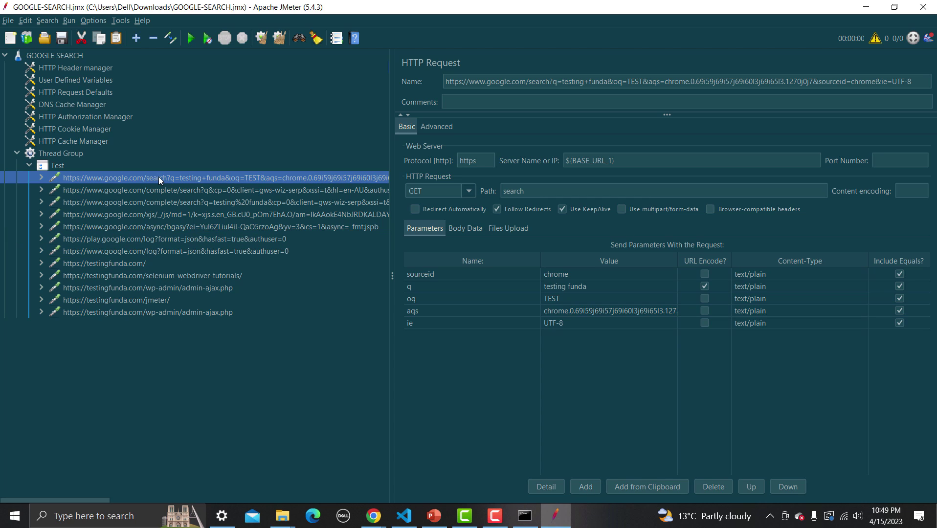
Examine the plan's User Defined Variables, HTTP Header manager, HTTP Request Defaults, DNS Cache Manager and HTTP Cache Manager
{"action": "left_click", "coordinate": [48, 76]}
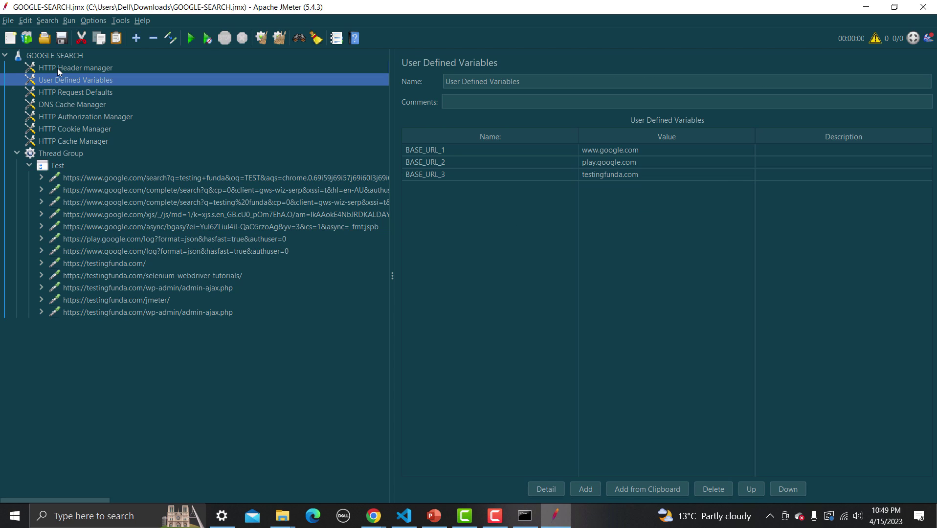
{"action": "left_click", "coordinate": [57, 68]}
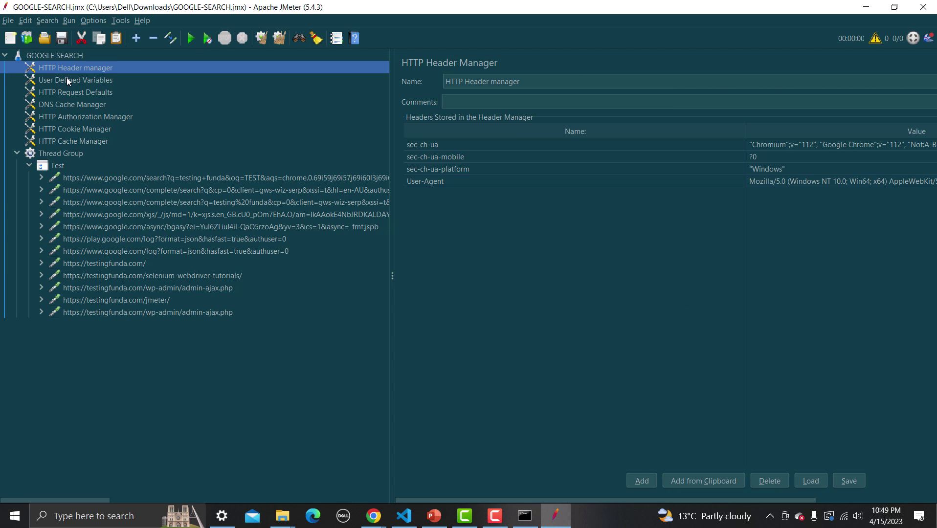
{"action": "left_click", "coordinate": [66, 79]}
{"action": "left_click", "coordinate": [67, 91]}
{"action": "left_click", "coordinate": [75, 105]}
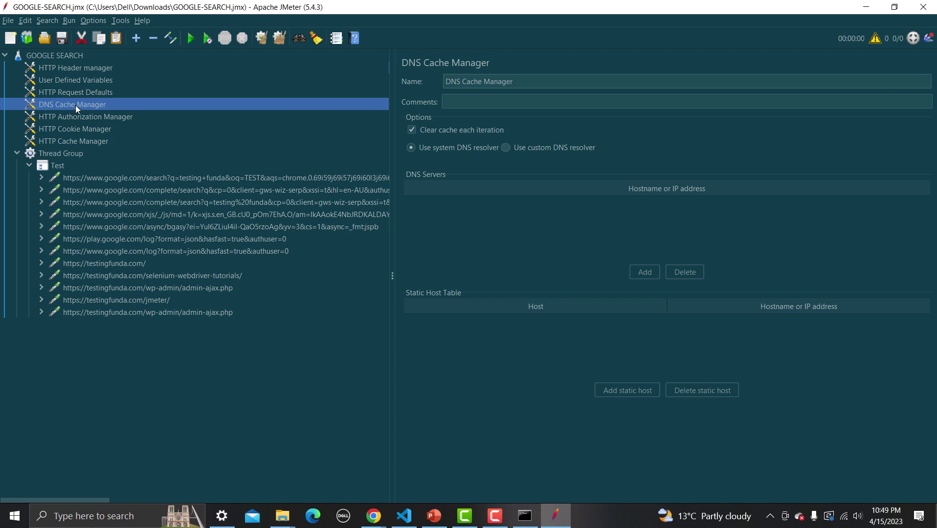
{"action": "left_click", "coordinate": [137, 141]}
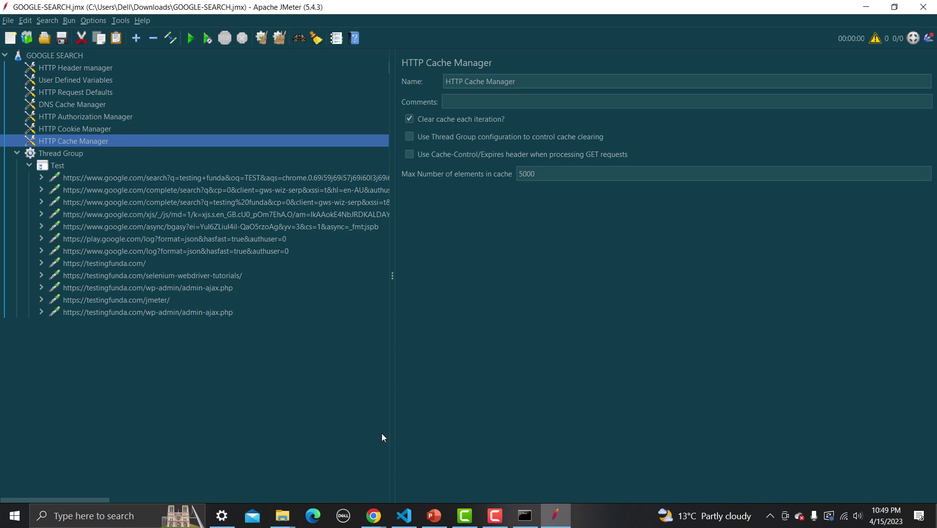
Switch to the Testing Funda page in Chrome and expand the Advanced Options of the BlazeMeter extension
{"action": "mouse_move", "coordinate": [373, 516]}
{"action": "left_click", "coordinate": [483, 463]}
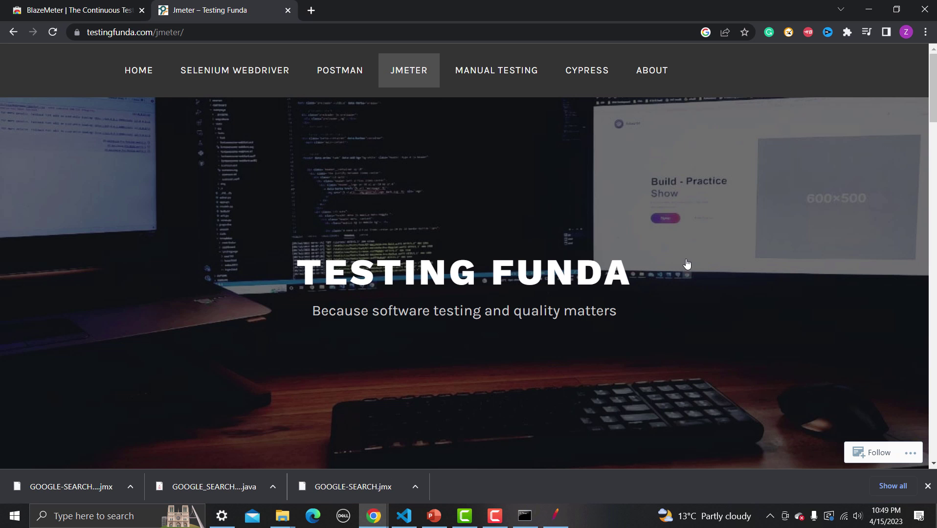
{"action": "left_click", "coordinate": [807, 33]}
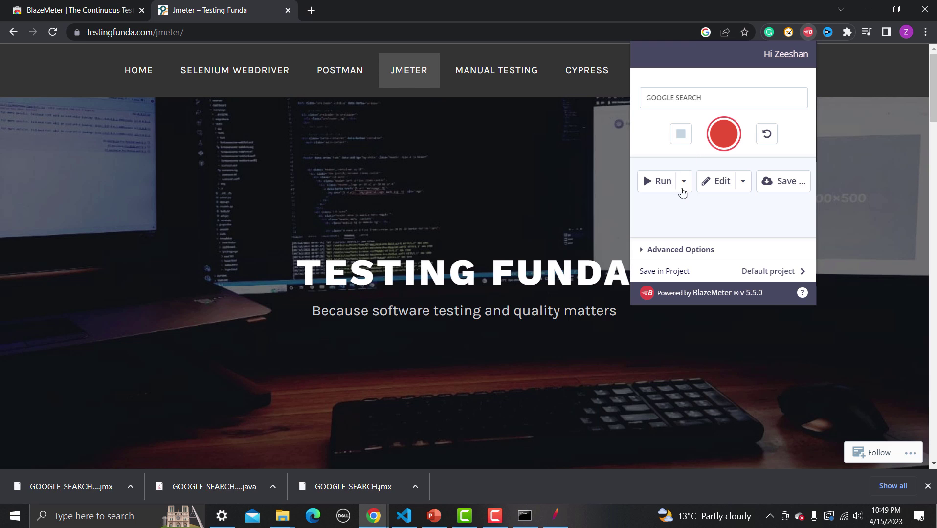
{"action": "left_click", "coordinate": [644, 251]}
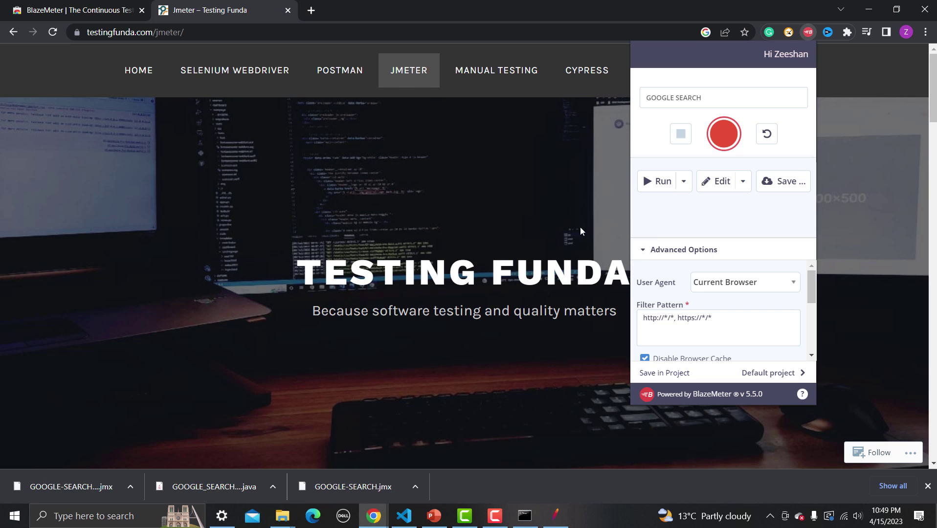
{"action": "scroll", "coordinate": [551, 225], "scroll_direction": "down", "scroll_amount": 1}
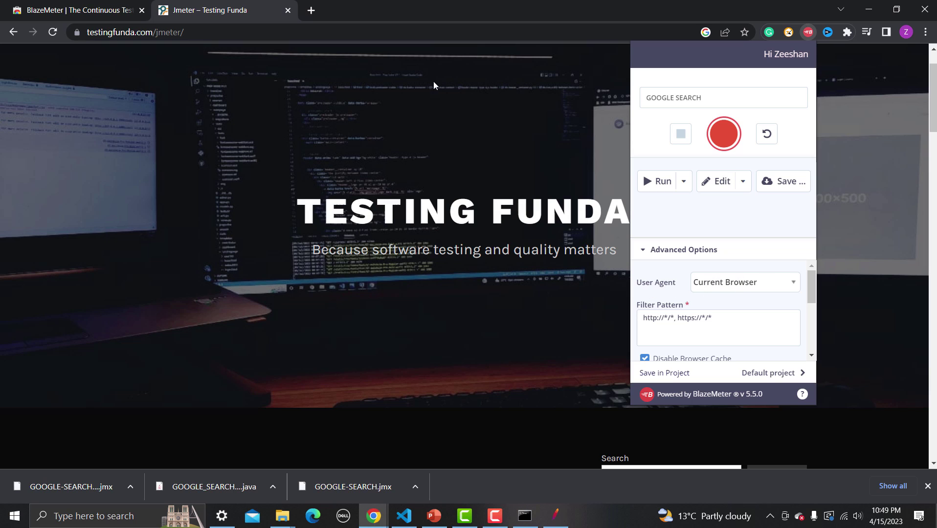
Browse the browser versions offered as User Agent in the Advanced Options and leave it on Current Browser
{"action": "left_click", "coordinate": [791, 289]}
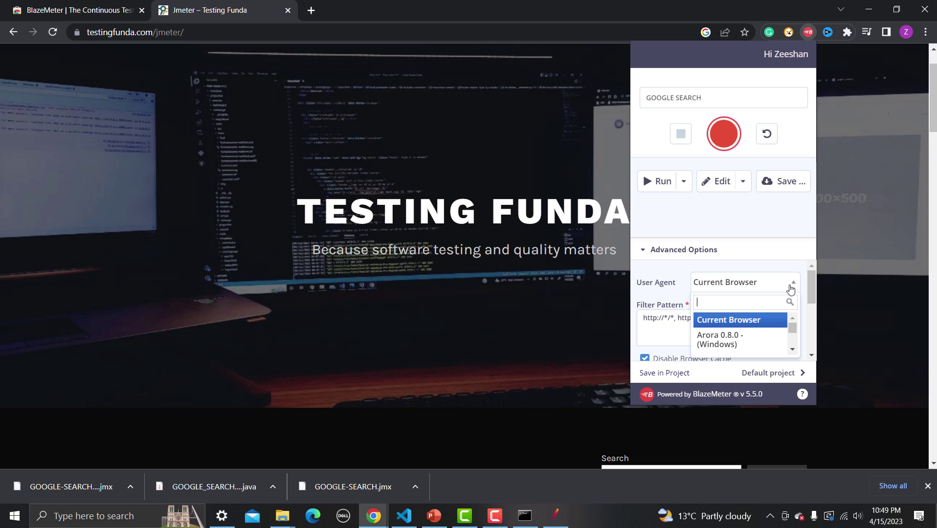
{"action": "scroll", "coordinate": [761, 338], "scroll_direction": "down", "scroll_amount": 2}
{"action": "scroll", "coordinate": [743, 346], "scroll_direction": "down", "scroll_amount": 3}
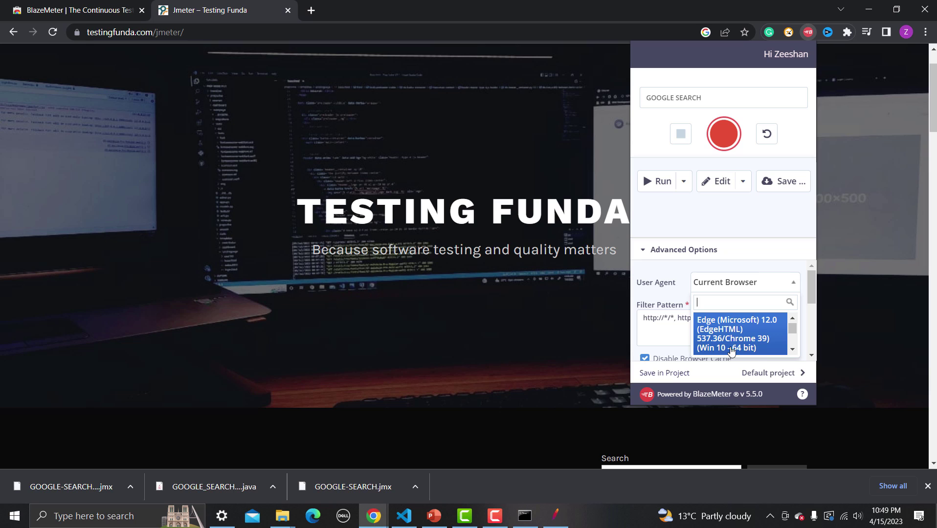
{"action": "scroll", "coordinate": [749, 346], "scroll_direction": "down", "scroll_amount": 1}
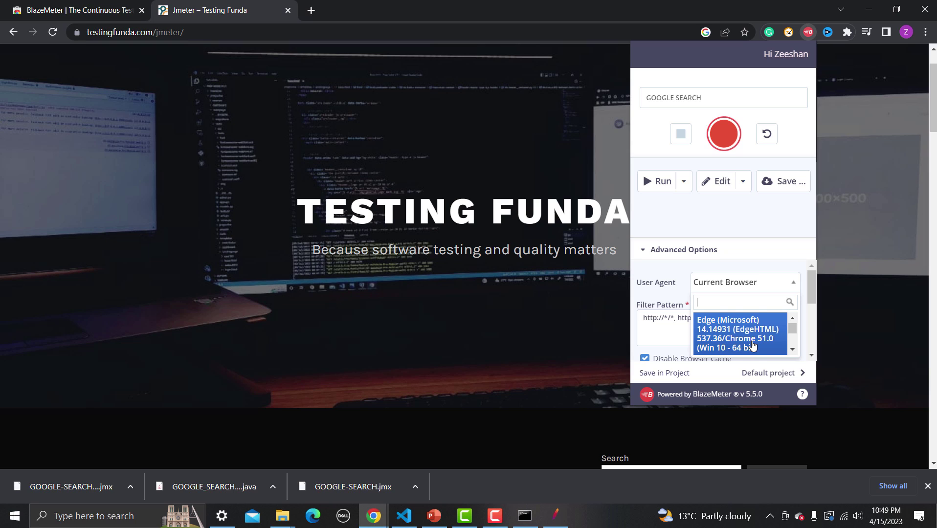
{"action": "scroll", "coordinate": [751, 345], "scroll_direction": "down", "scroll_amount": 2}
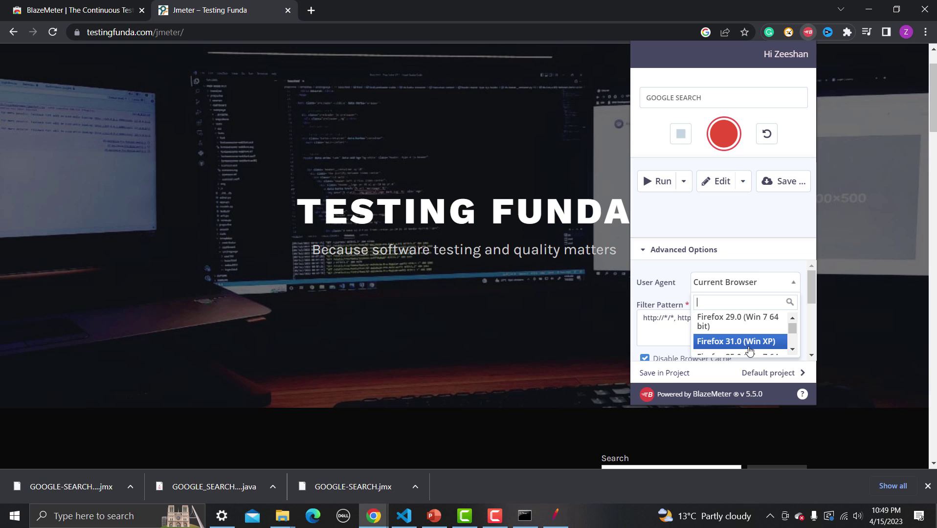
{"action": "scroll", "coordinate": [756, 346], "scroll_direction": "down", "scroll_amount": 4}
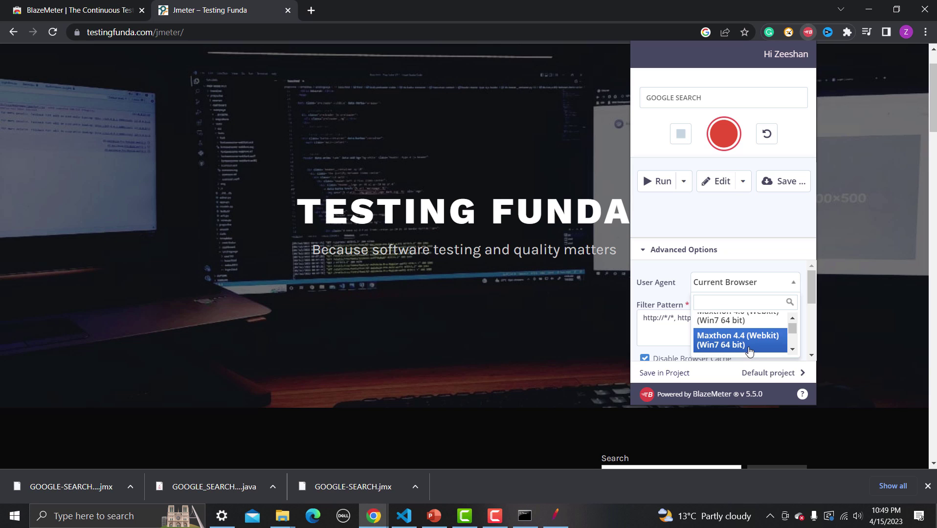
{"action": "scroll", "coordinate": [750, 342], "scroll_direction": "down", "scroll_amount": 5}
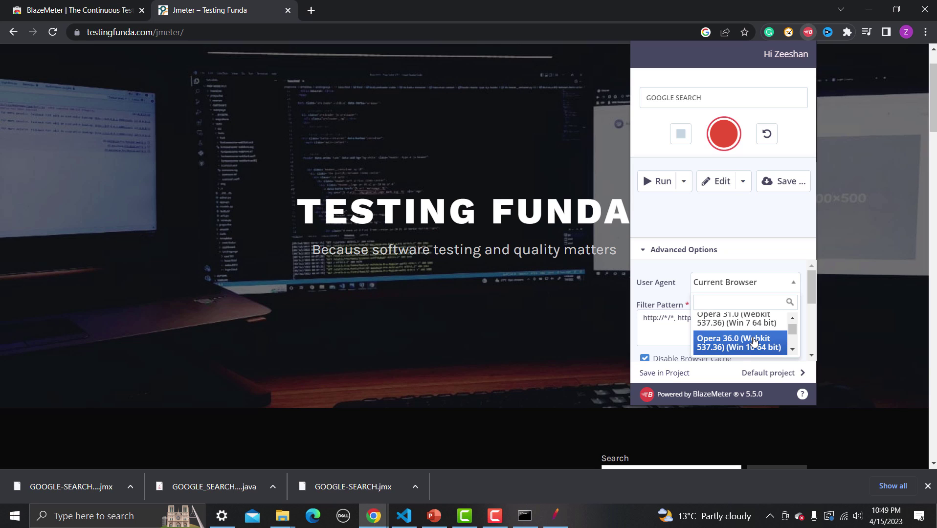
{"action": "left_click", "coordinate": [669, 274]}
{"action": "scroll", "coordinate": [674, 297], "scroll_direction": "down", "scroll_amount": 2}
{"action": "scroll", "coordinate": [674, 300], "scroll_direction": "up", "scroll_amount": 2}
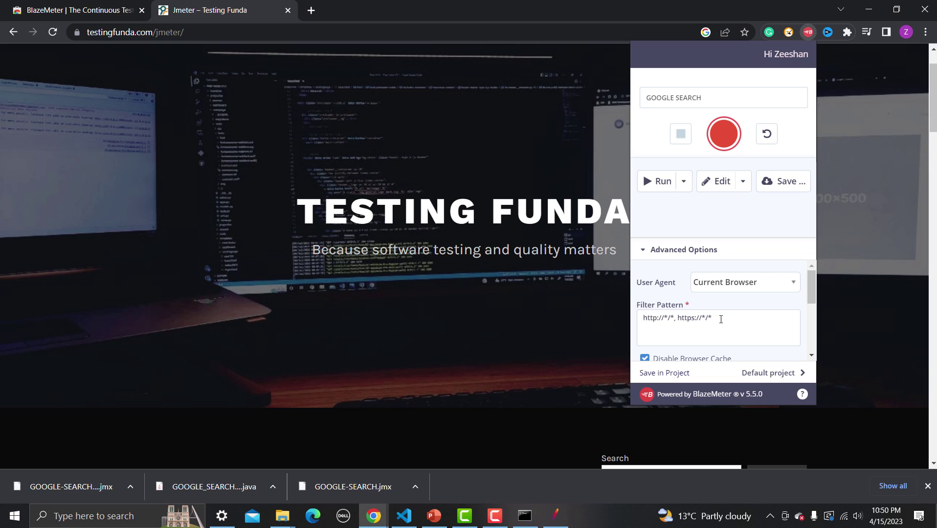
Look at the Selenium languages offered for script download, clear the Selenium only choice and close without saving
{"action": "left_click", "coordinate": [767, 184]}
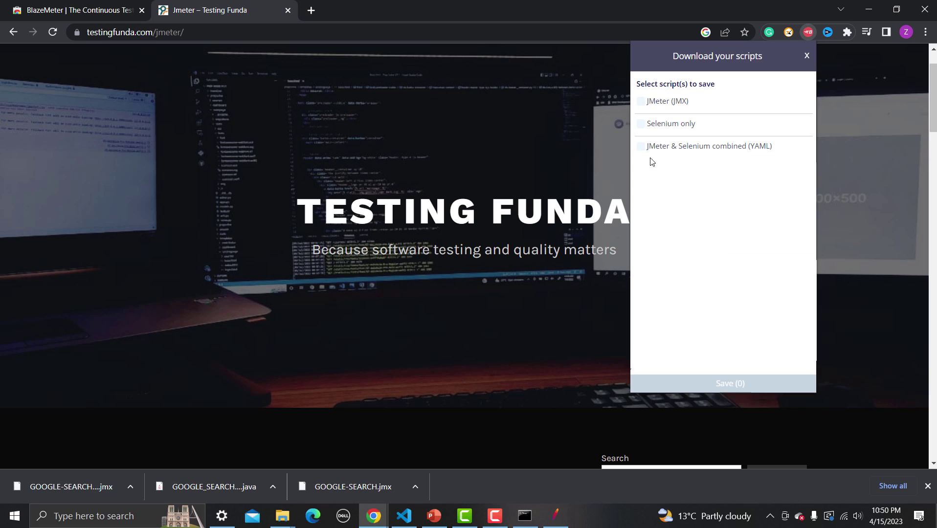
{"action": "left_click", "coordinate": [642, 124]}
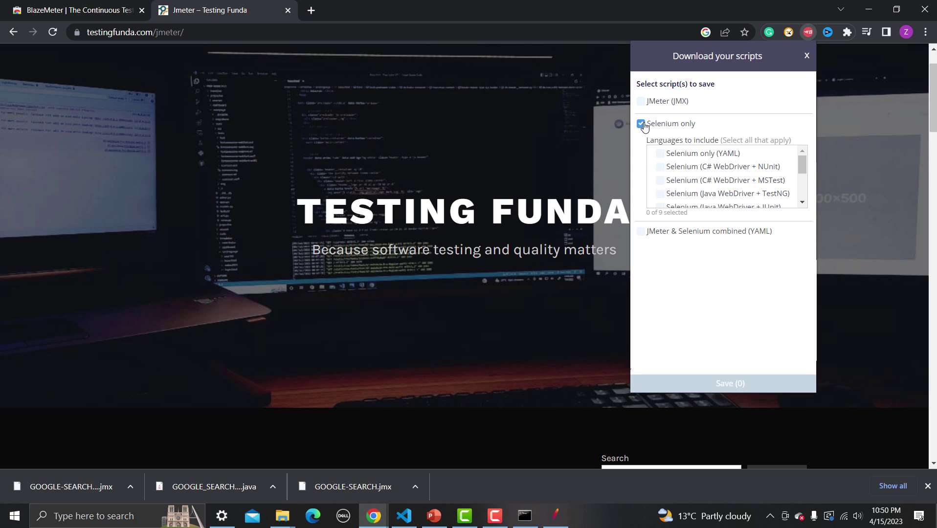
{"action": "left_click", "coordinate": [642, 125]}
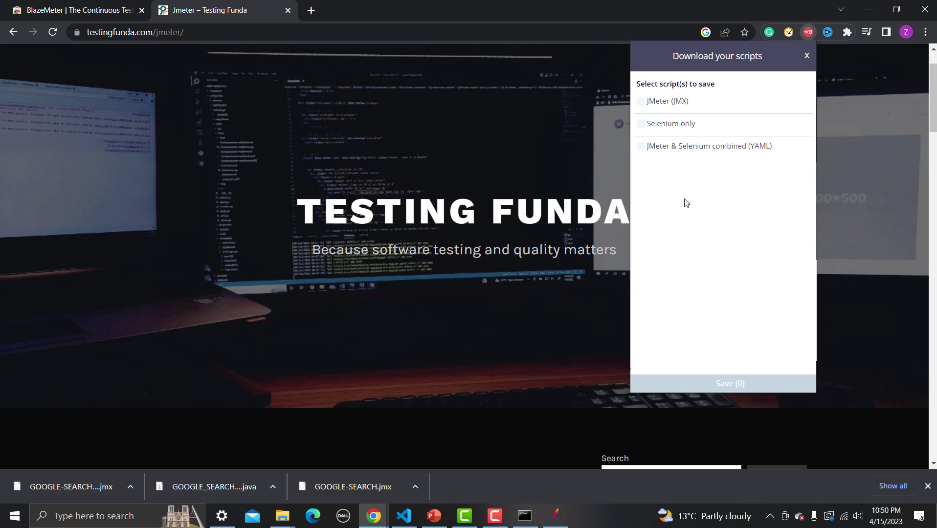
{"action": "left_click", "coordinate": [807, 57]}
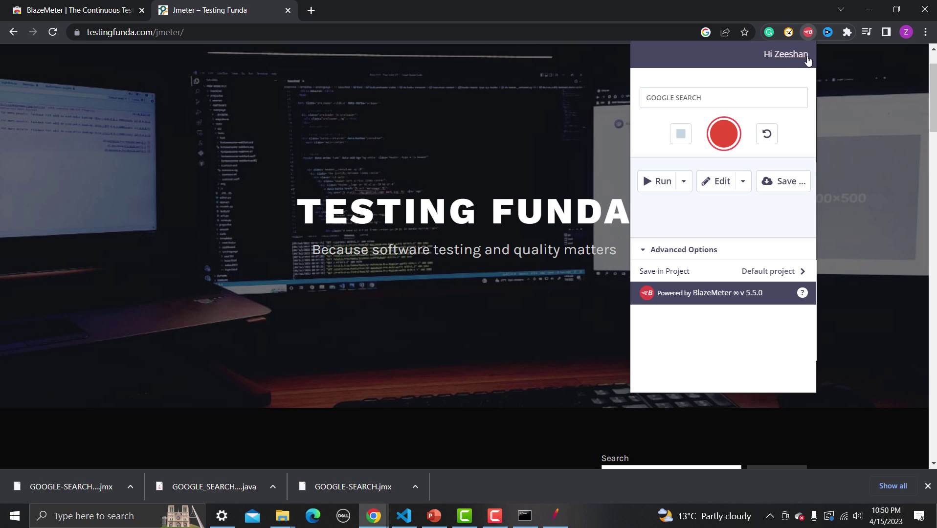
Expand the Advanced Options again and review the filter pattern, browser cache, service worker and Ajax request settings
{"action": "left_click", "coordinate": [644, 251]}
{"action": "scroll", "coordinate": [707, 304], "scroll_direction": "down", "scroll_amount": 5}
{"action": "scroll", "coordinate": [704, 323], "scroll_direction": "up", "scroll_amount": 2}
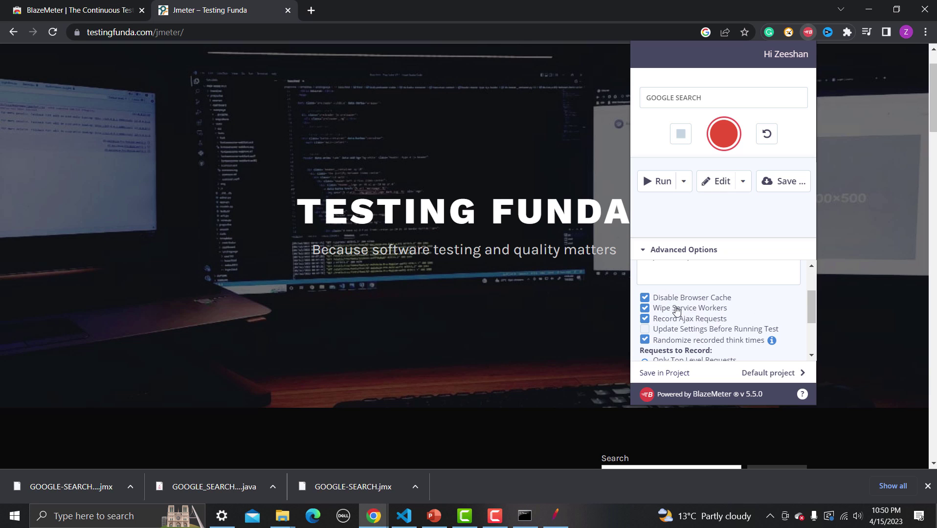
{"action": "scroll", "coordinate": [732, 308], "scroll_direction": "up", "scroll_amount": 1}
{"action": "scroll", "coordinate": [733, 308], "scroll_direction": "up", "scroll_amount": 1}
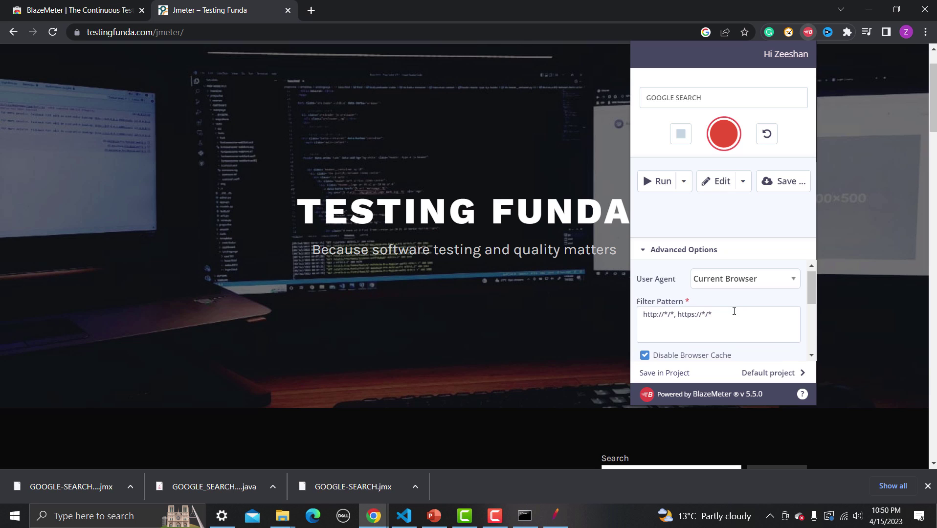
{"action": "scroll", "coordinate": [734, 315], "scroll_direction": "down", "scroll_amount": 2}
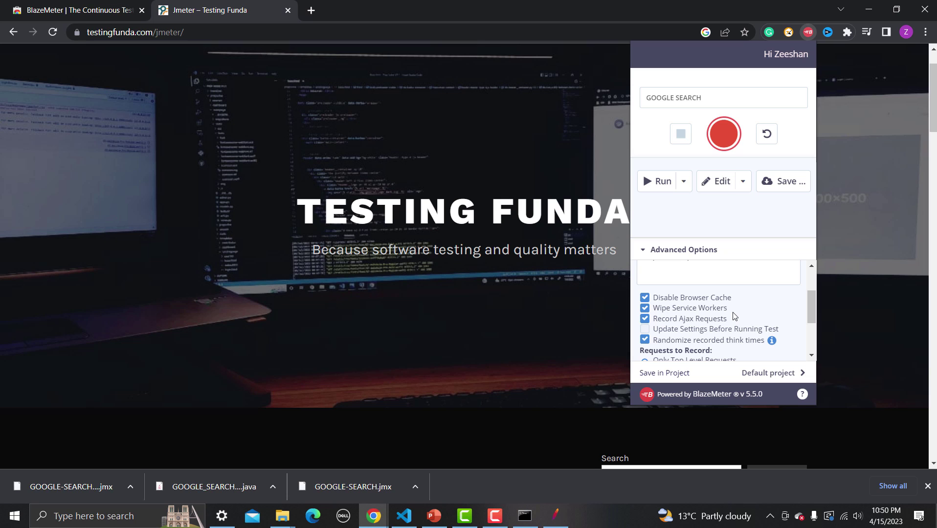
{"action": "scroll", "coordinate": [260, 207], "scroll_direction": "up", "scroll_amount": 2}
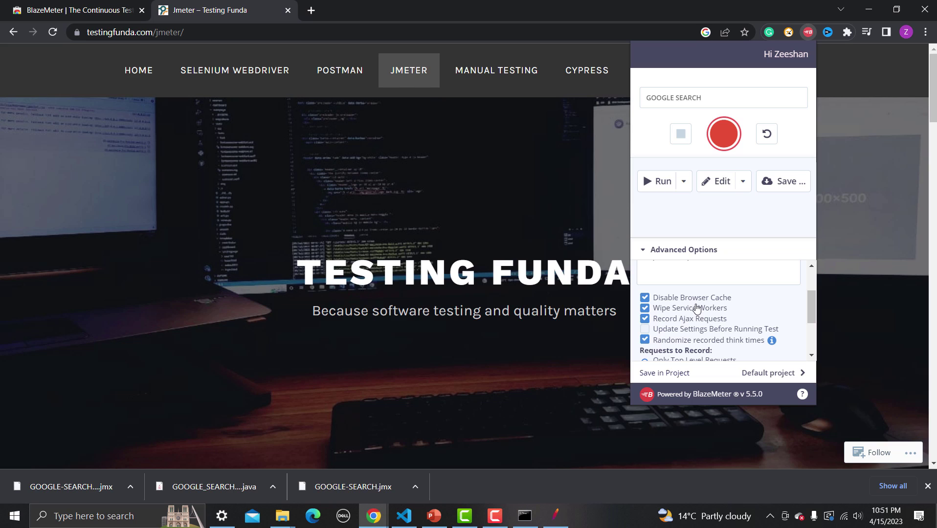
Review the Requests to Record options, trying Top Level Requests and the Following before returning to Only Top Level Requests
{"action": "left_click_drag", "start_coordinate": [813, 307], "coordinate": [813, 322]}
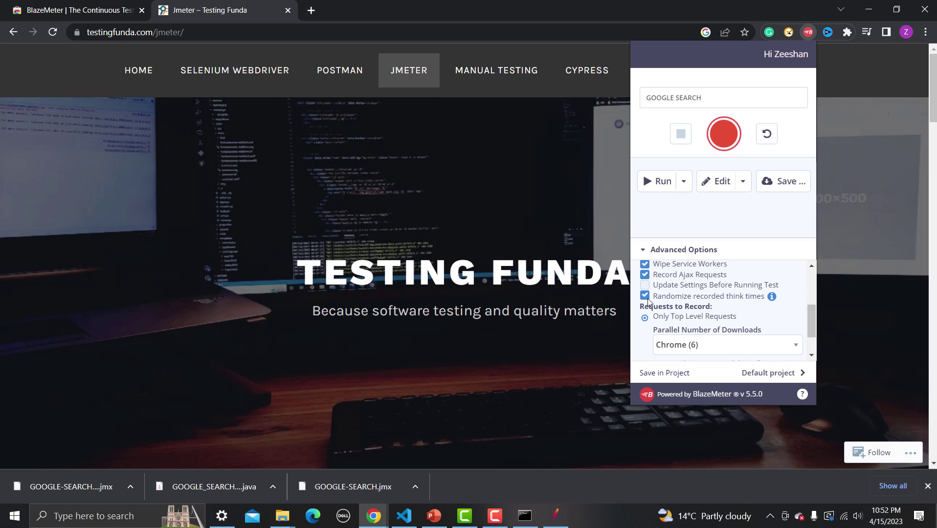
{"action": "scroll", "coordinate": [689, 292], "scroll_direction": "down", "scroll_amount": 1}
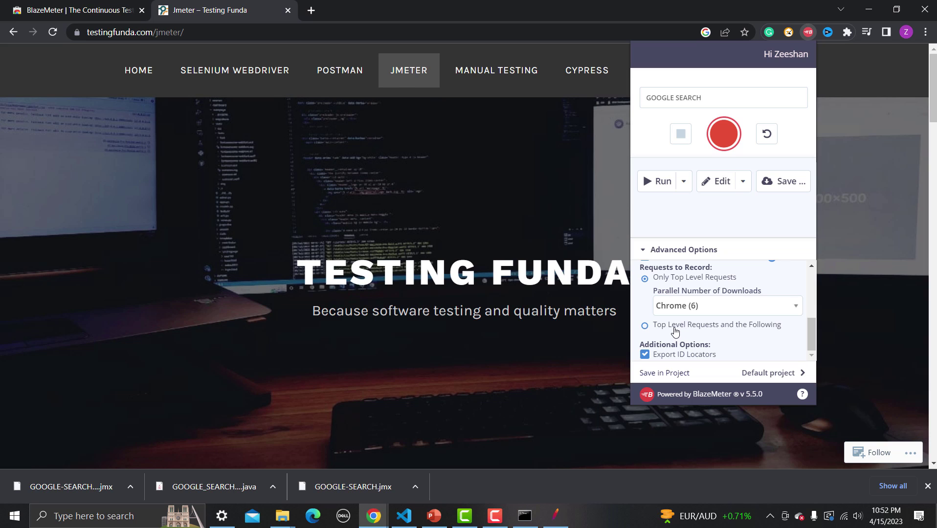
{"action": "left_click", "coordinate": [729, 333]}
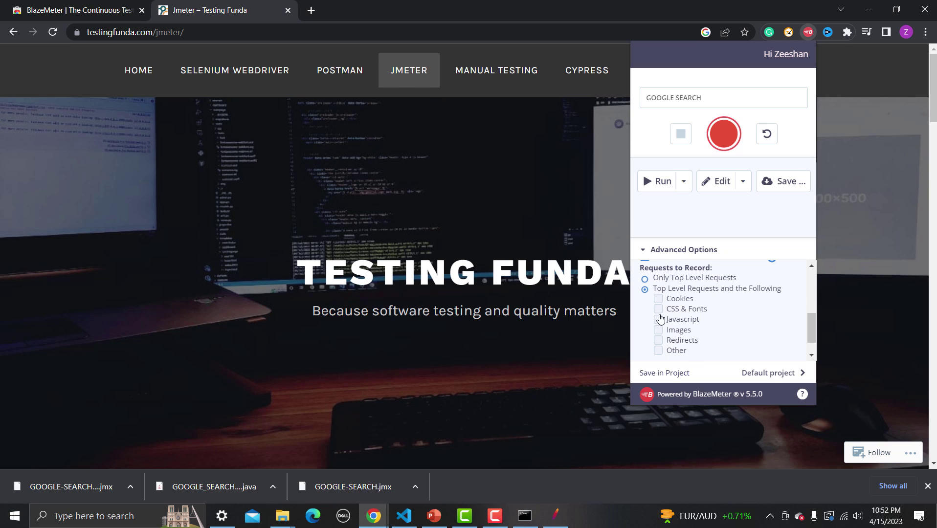
{"action": "scroll", "coordinate": [751, 336], "scroll_direction": "up", "scroll_amount": 2}
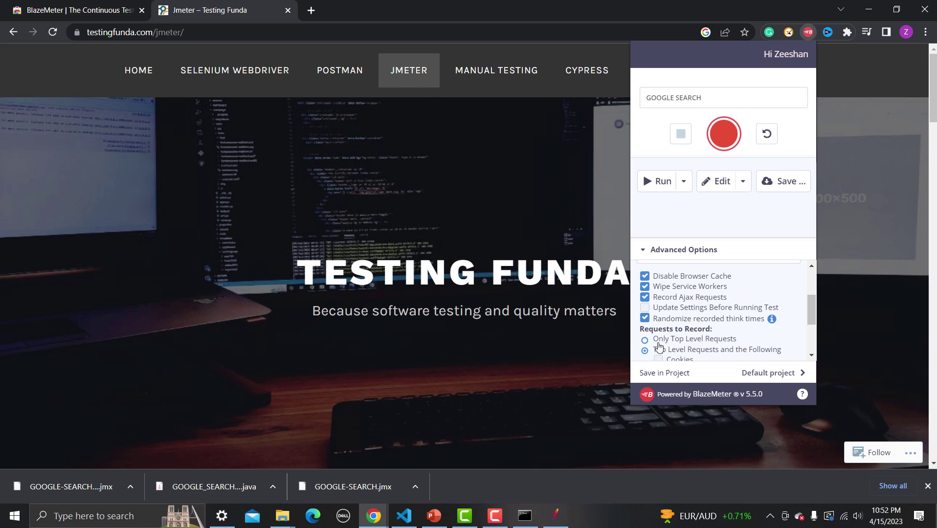
{"action": "scroll", "coordinate": [697, 345], "scroll_direction": "down", "scroll_amount": 2}
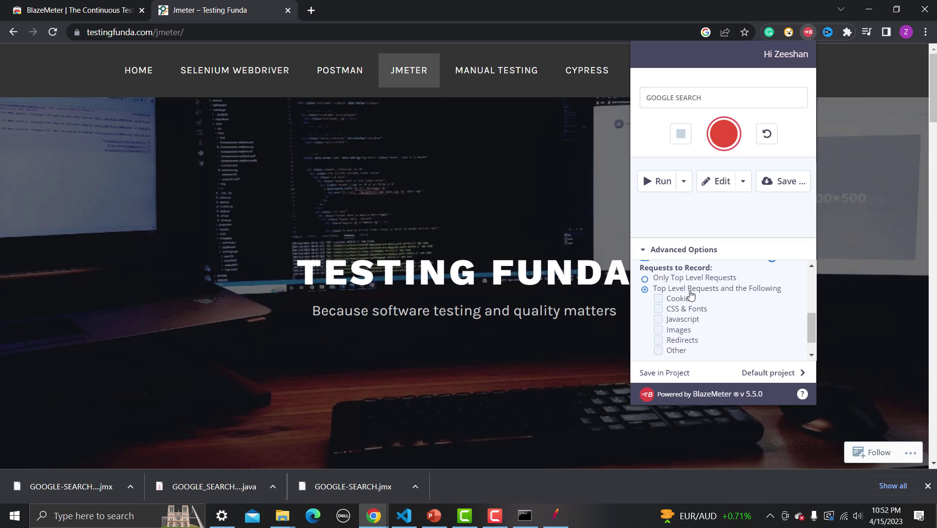
{"action": "scroll", "coordinate": [744, 303], "scroll_direction": "up", "scroll_amount": 3}
{"action": "scroll", "coordinate": [700, 333], "scroll_direction": "down", "scroll_amount": 5}
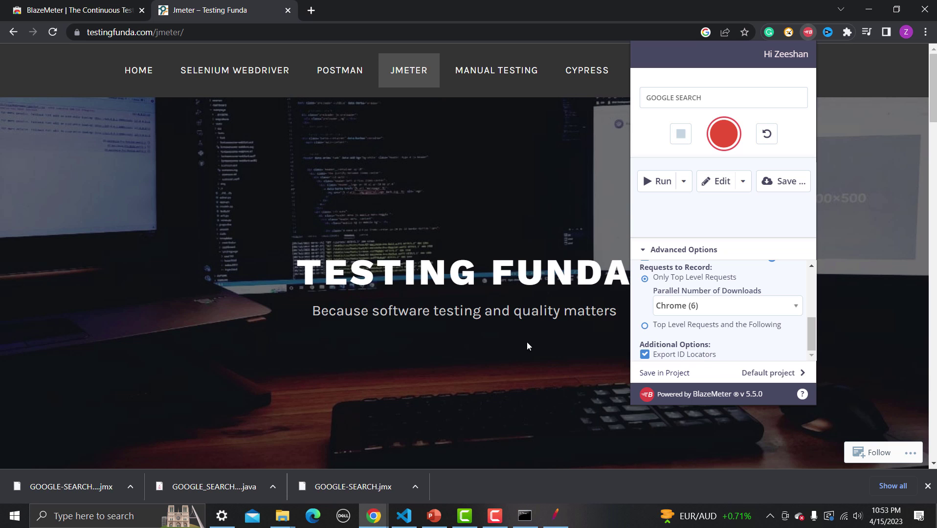
Switch to VS Code, examine the XPath locators in GOOGLE_SEARCH-Selenium-java-wd-testng.java, and return to the Testing Funda page in Chrome
{"action": "left_click", "coordinate": [404, 517]}
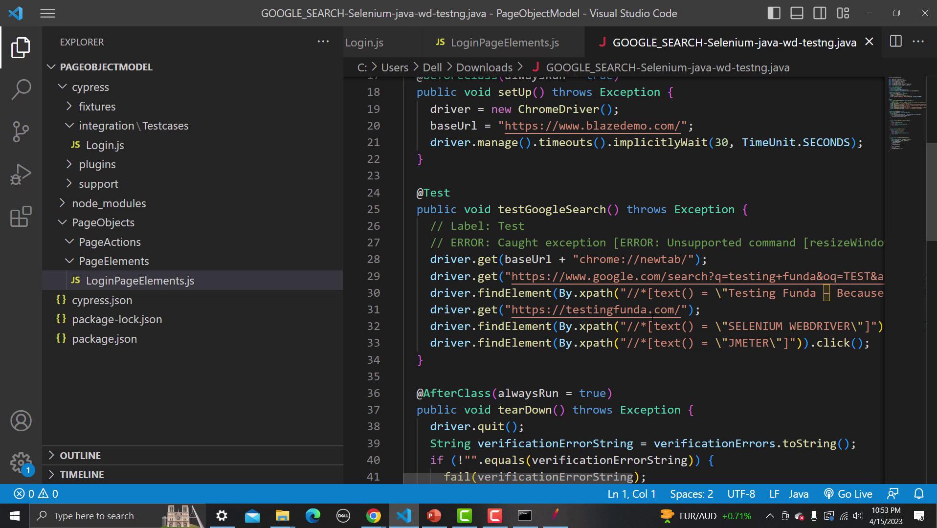
{"action": "left_click_drag", "start_coordinate": [559, 293], "coordinate": [802, 293]}
{"action": "left_click_drag", "start_coordinate": [559, 326], "coordinate": [708, 326]}
{"action": "left_click", "coordinate": [725, 373]}
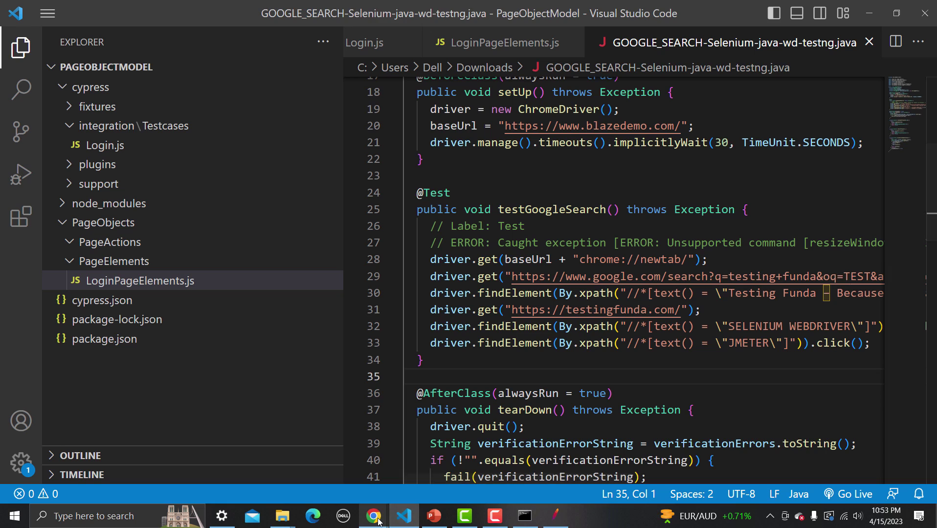
{"action": "mouse_move", "coordinate": [374, 516]}
{"action": "left_click", "coordinate": [538, 462]}
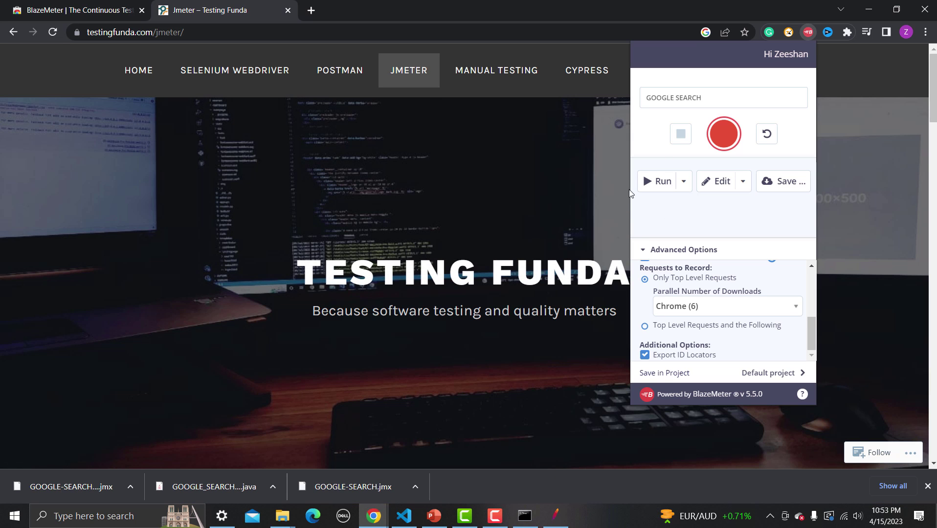
Open the recording's JMeter script for editing and move the google.com complete/search request [64834] below the async/bgasy request
{"action": "left_click", "coordinate": [740, 185]}
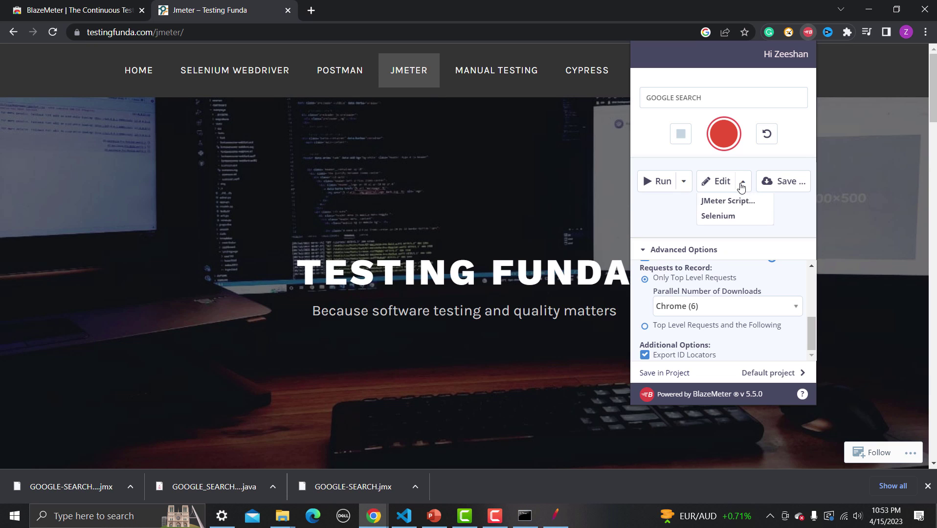
{"action": "left_click", "coordinate": [724, 203]}
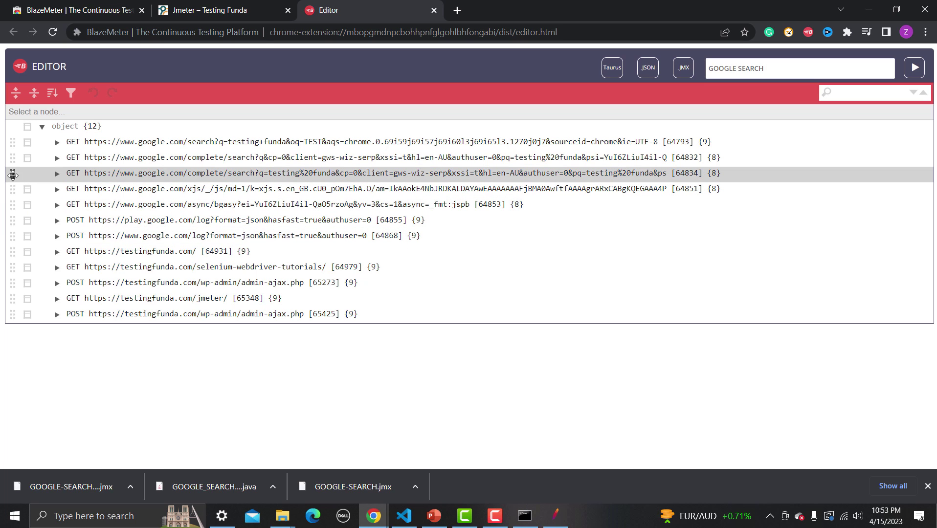
{"action": "left_click_drag", "start_coordinate": [12, 174], "coordinate": [12, 206]}
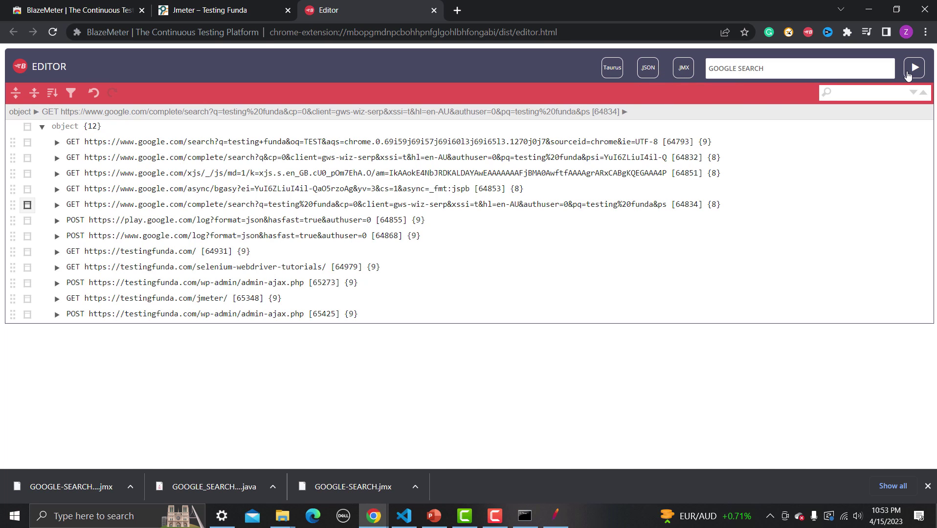
Open the Selenium recording for editing and move the resizeWindow action below the chrome://newtab/ open action
{"action": "left_click", "coordinate": [808, 34]}
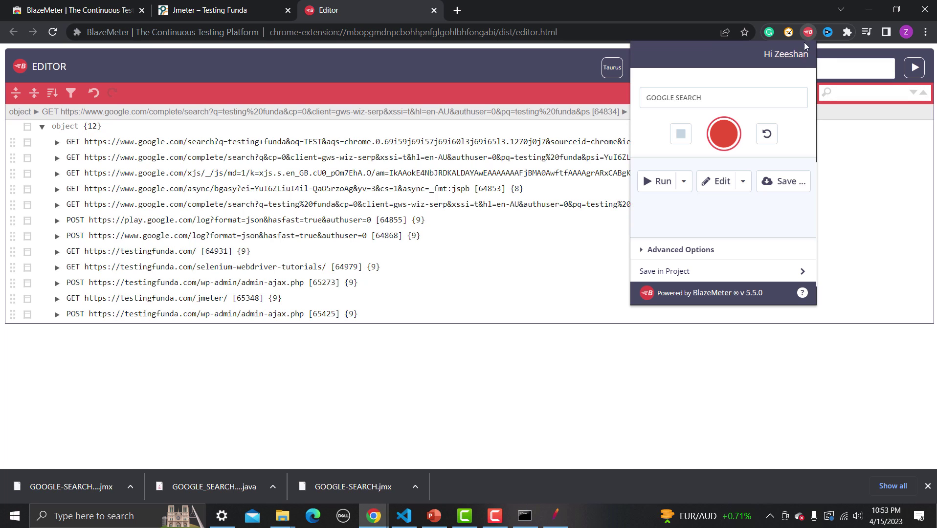
{"action": "left_click", "coordinate": [743, 186]}
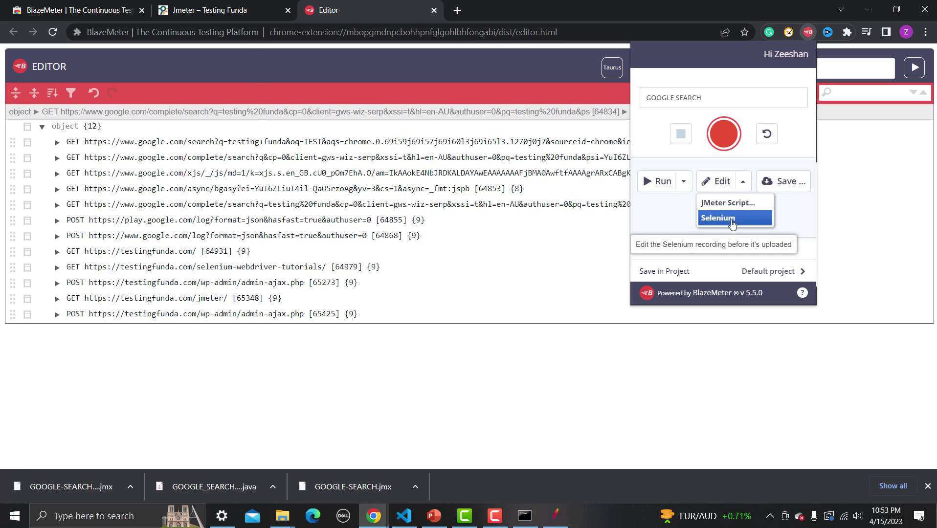
{"action": "left_click", "coordinate": [732, 219]}
{"action": "left_click_drag", "start_coordinate": [113, 13], "coordinate": [406, 92]}
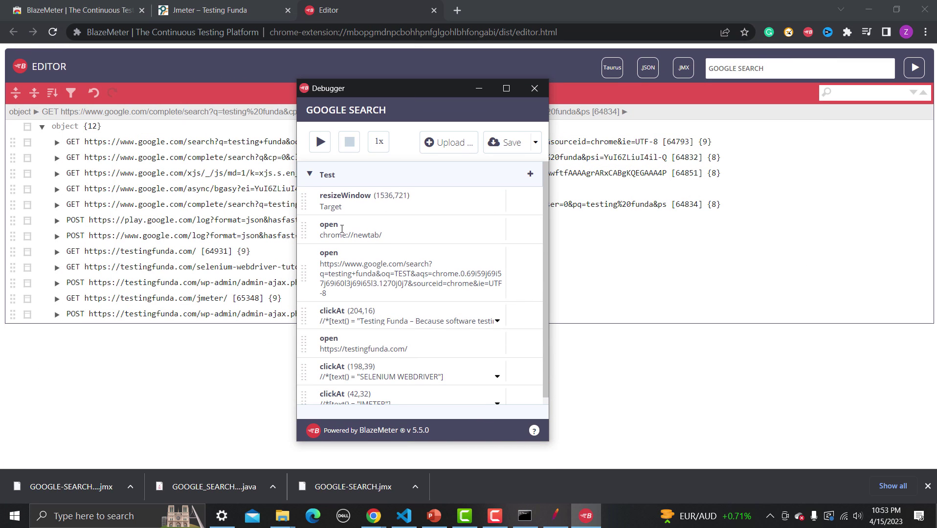
{"action": "left_click_drag", "start_coordinate": [304, 201], "coordinate": [307, 226]}
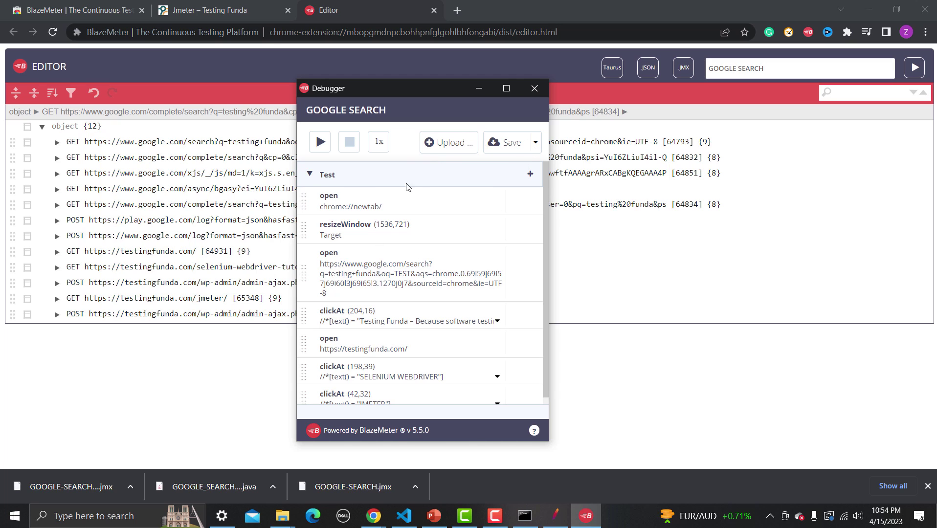
View the script formats available for saving the Selenium recording and return to the JMeter script editor
{"action": "left_click", "coordinate": [536, 143]}
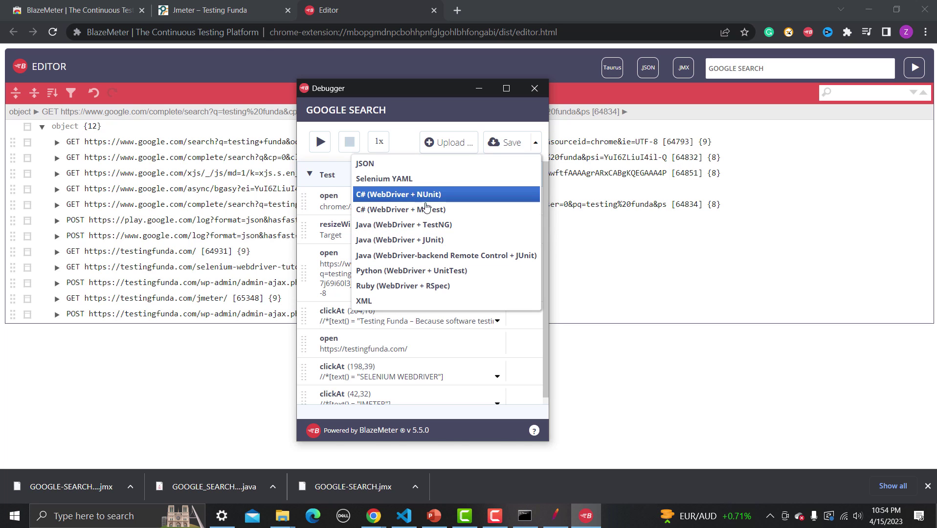
{"action": "left_click", "coordinate": [615, 258]}
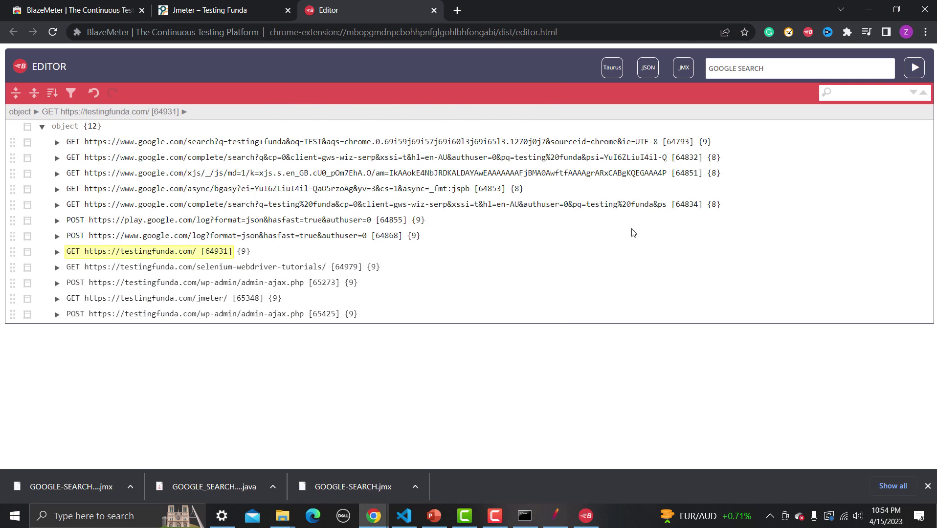
Reopen the BlazeMeter extension and show the run options for the GOOGLE SEARCH recording
{"action": "left_click", "coordinate": [808, 32]}
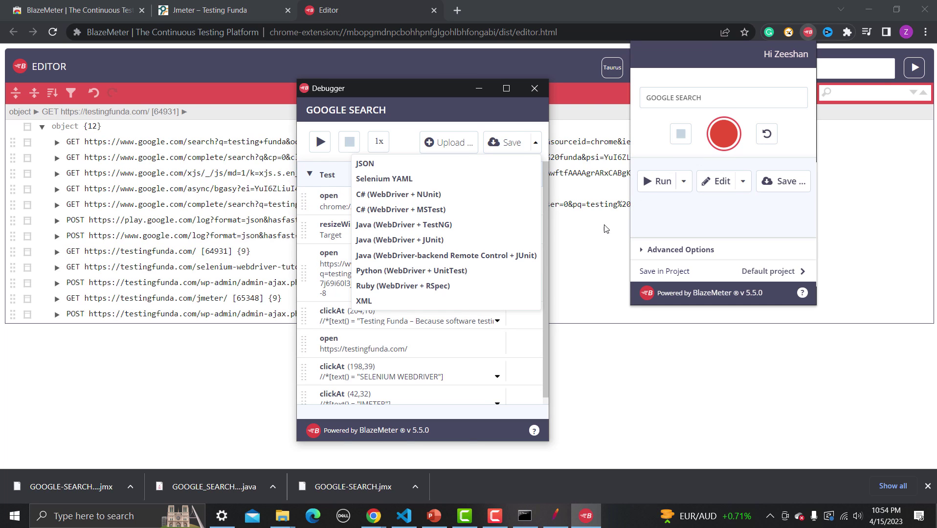
{"action": "left_click", "coordinate": [683, 182]}
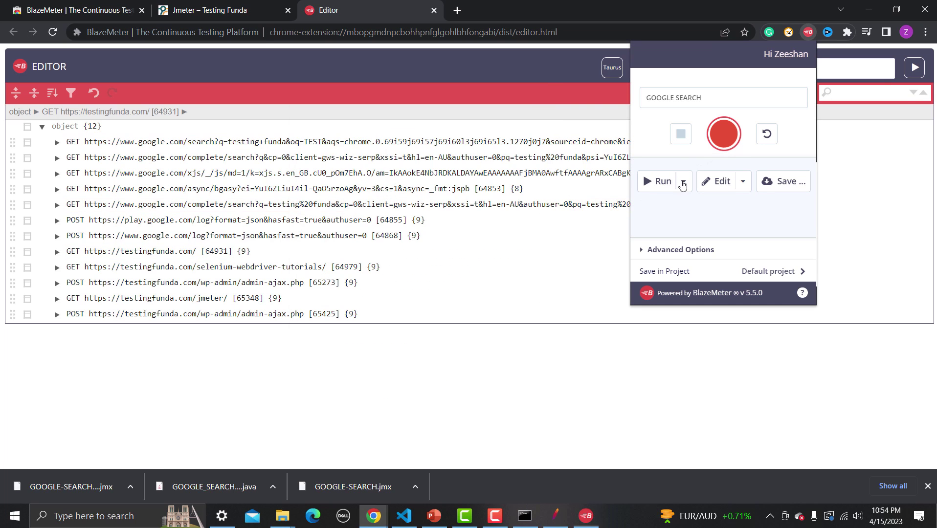